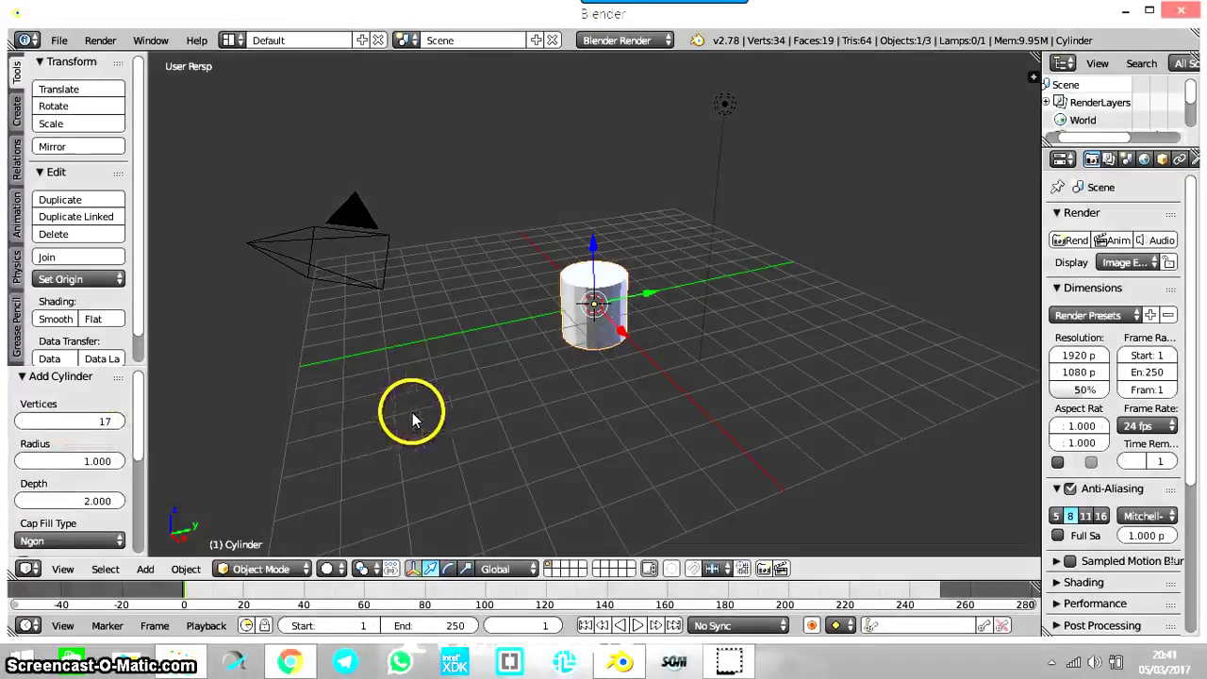
Step: Enter Edit Mode on the cylinder and delete its top face in face select mode
scroll(405, 409, "up", 8)
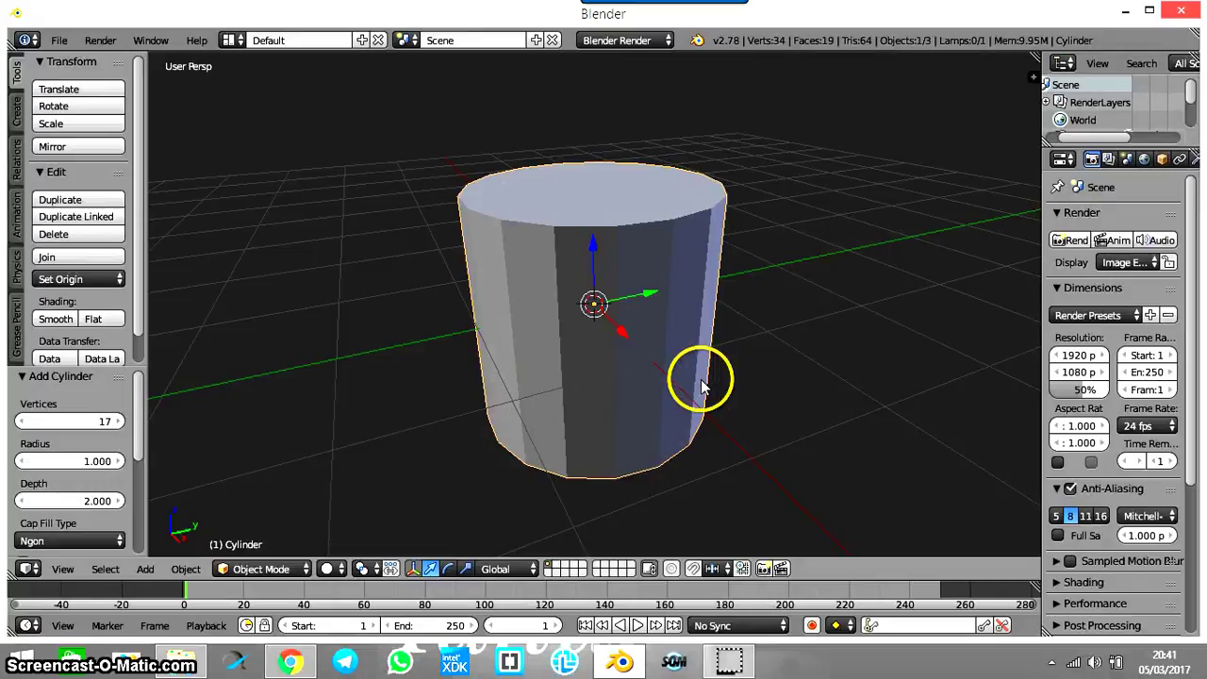
left_click(296, 568)
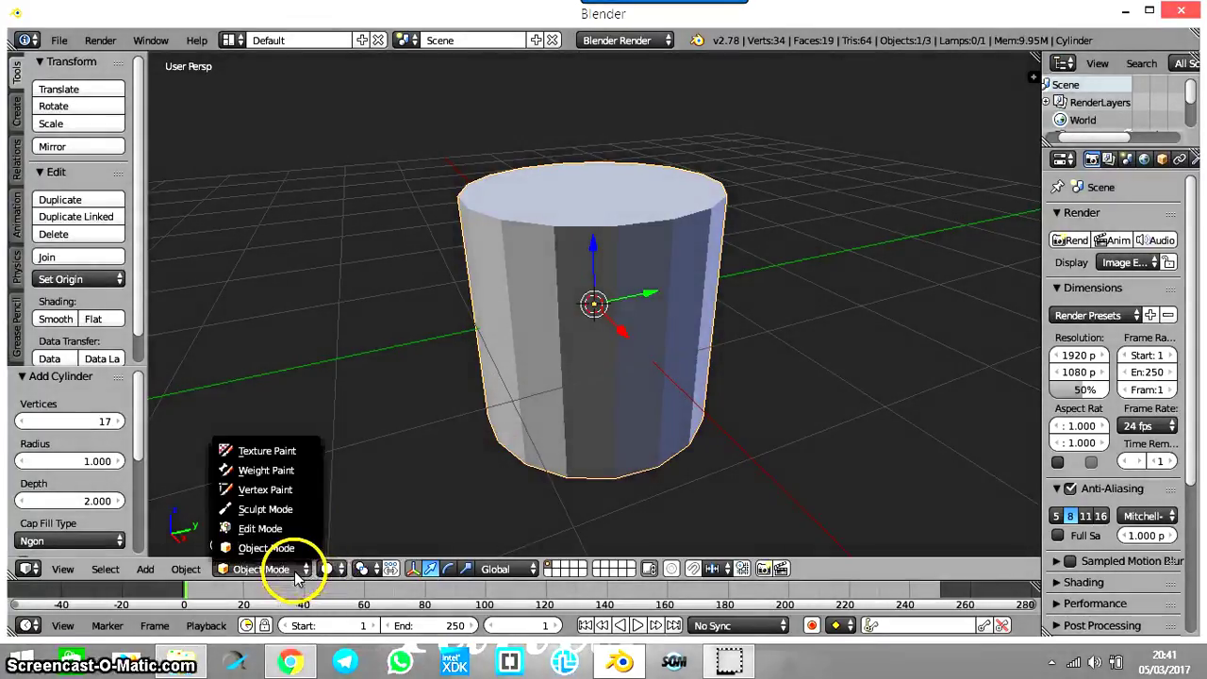
left_click(282, 533)
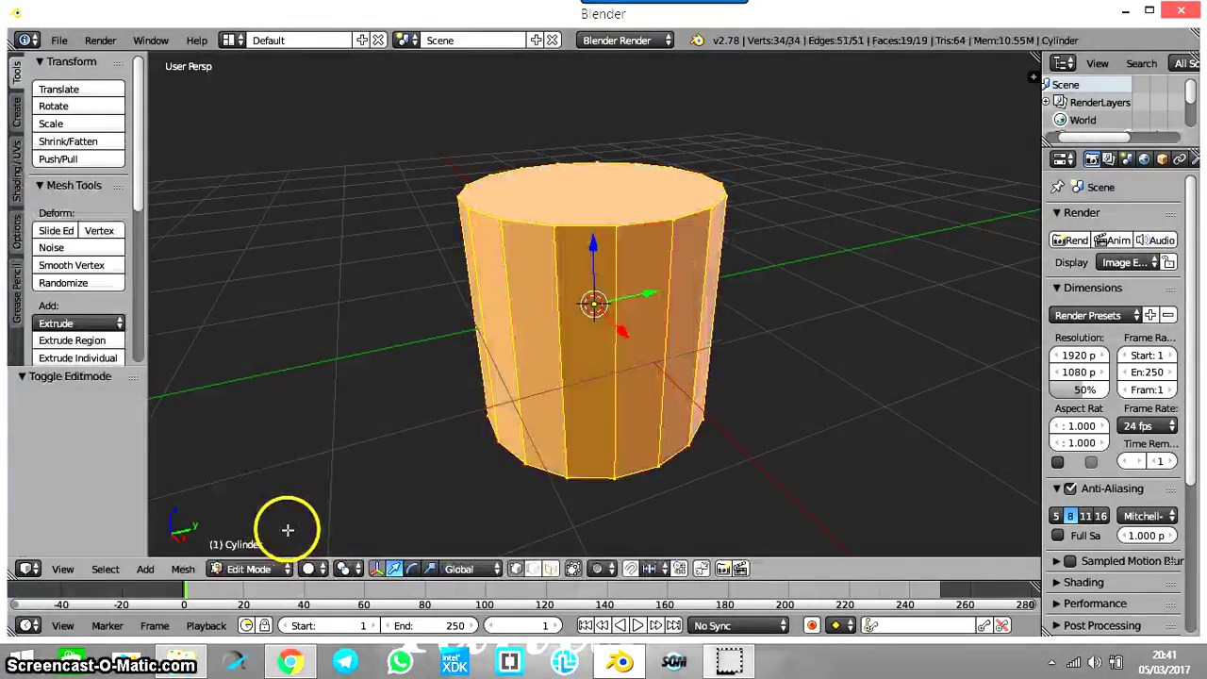
key("a")
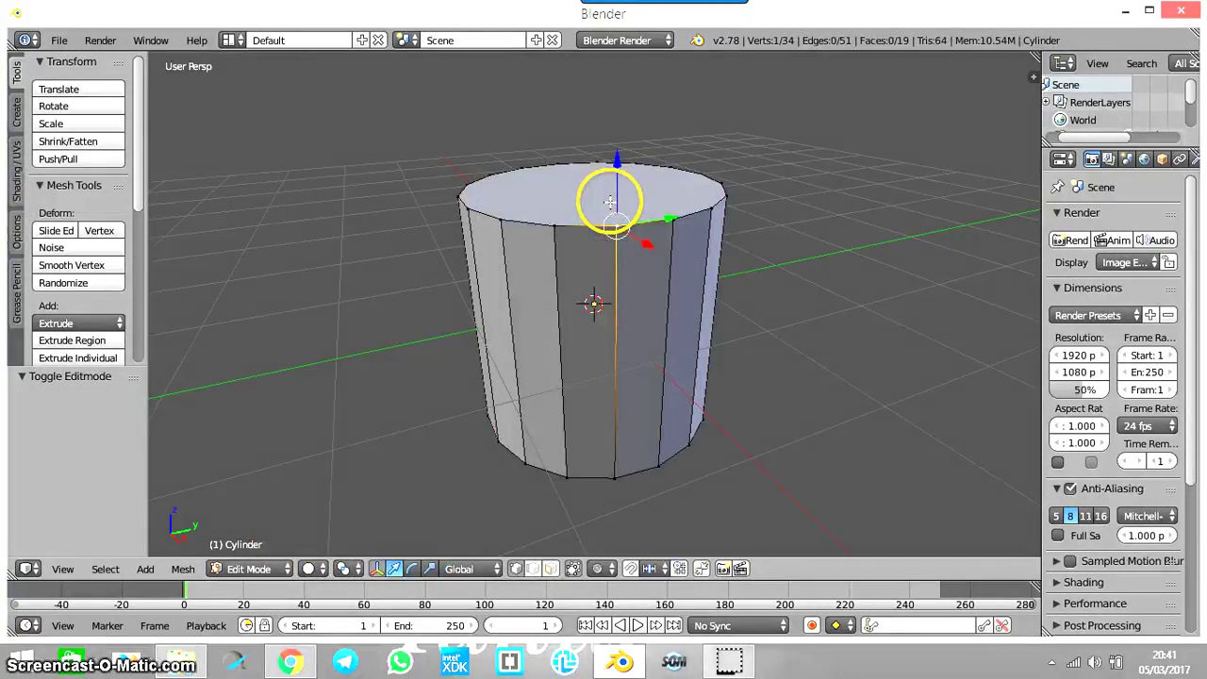
right_click(610, 198)
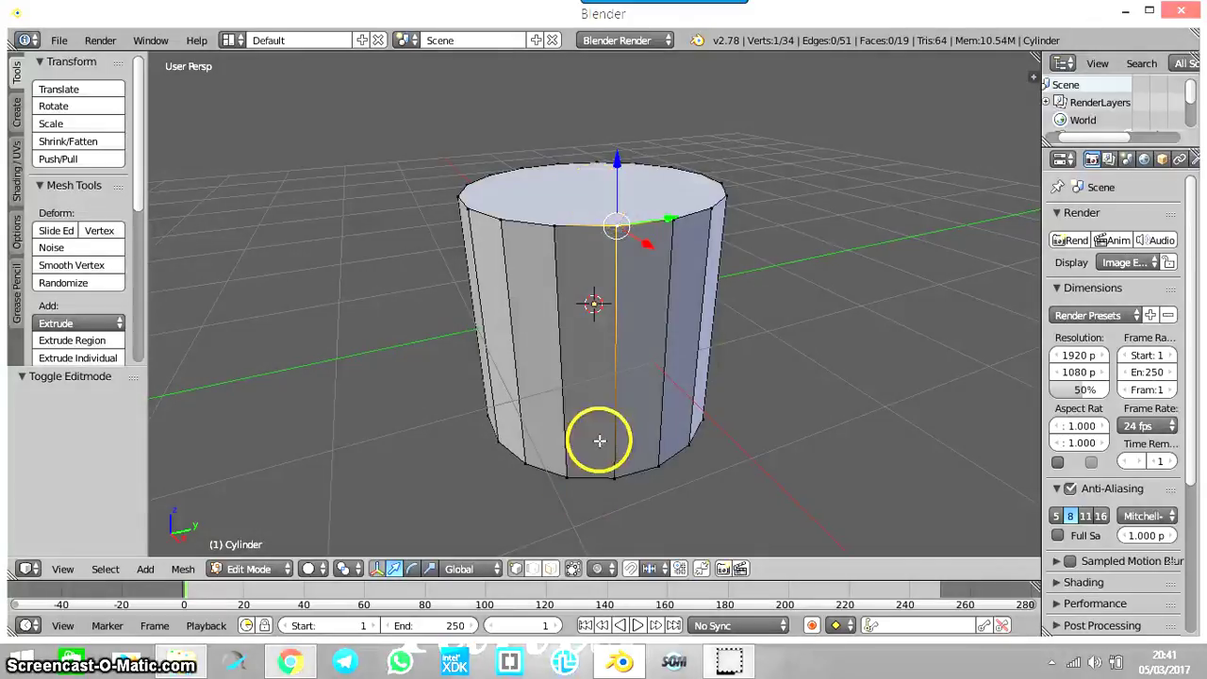
left_click(551, 569)
right_click(545, 187)
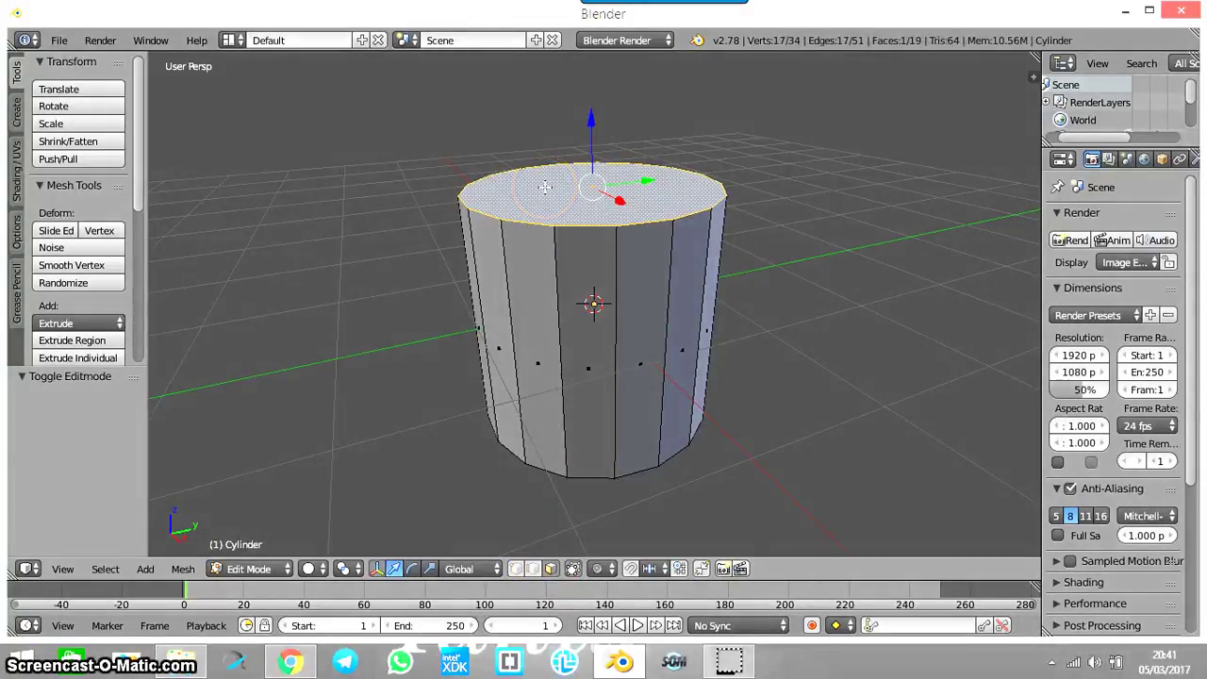
key("x")
left_click(545, 191)
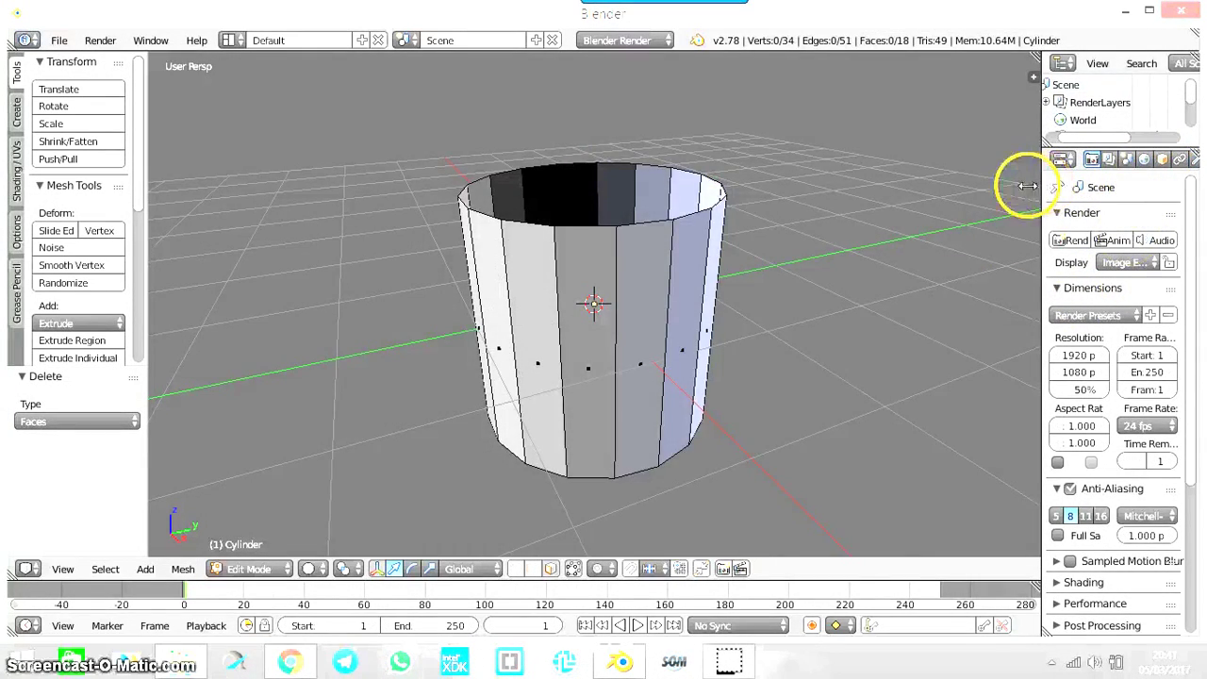
Step: Add a Solidify modifier to the open cylinder and return to Object Mode
left_click_drag(1042, 186, 940, 184)
left_click(1092, 159)
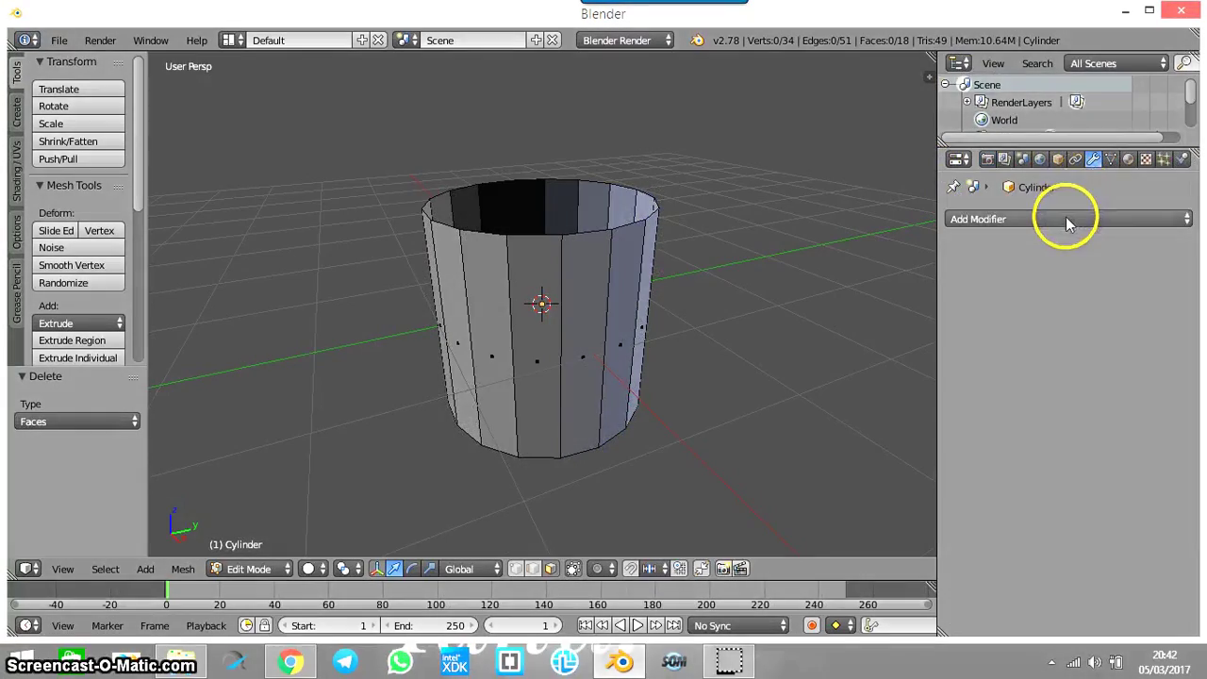
left_click(1070, 219)
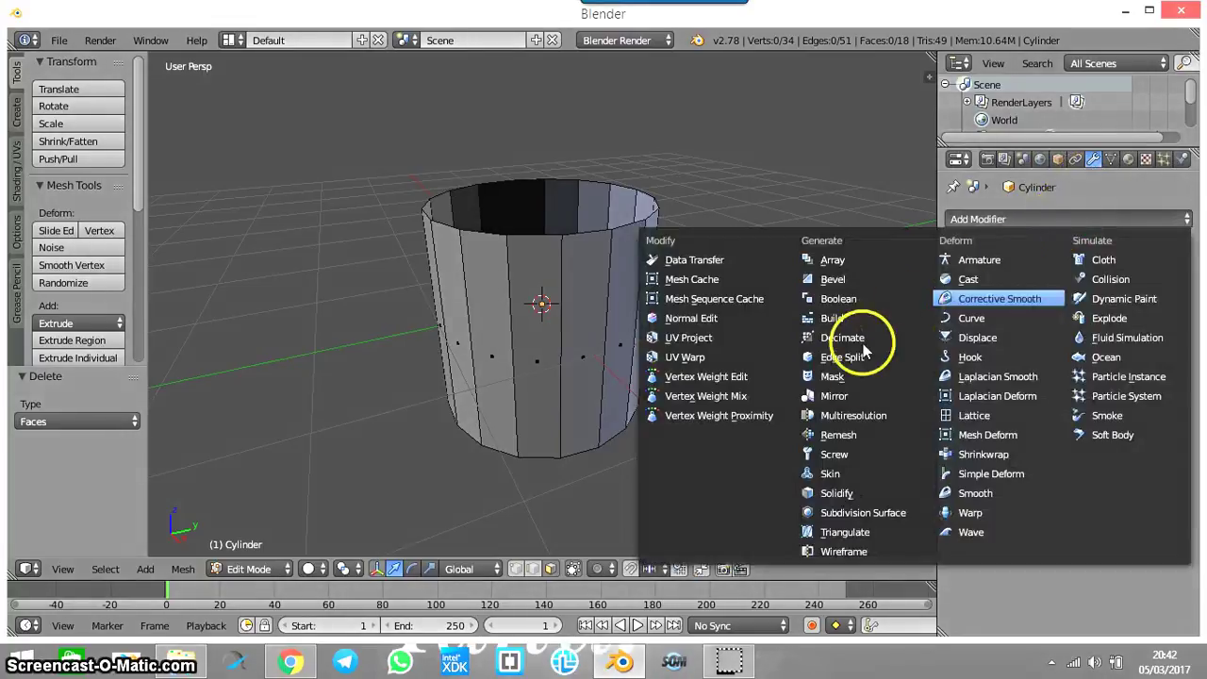
left_click(829, 497)
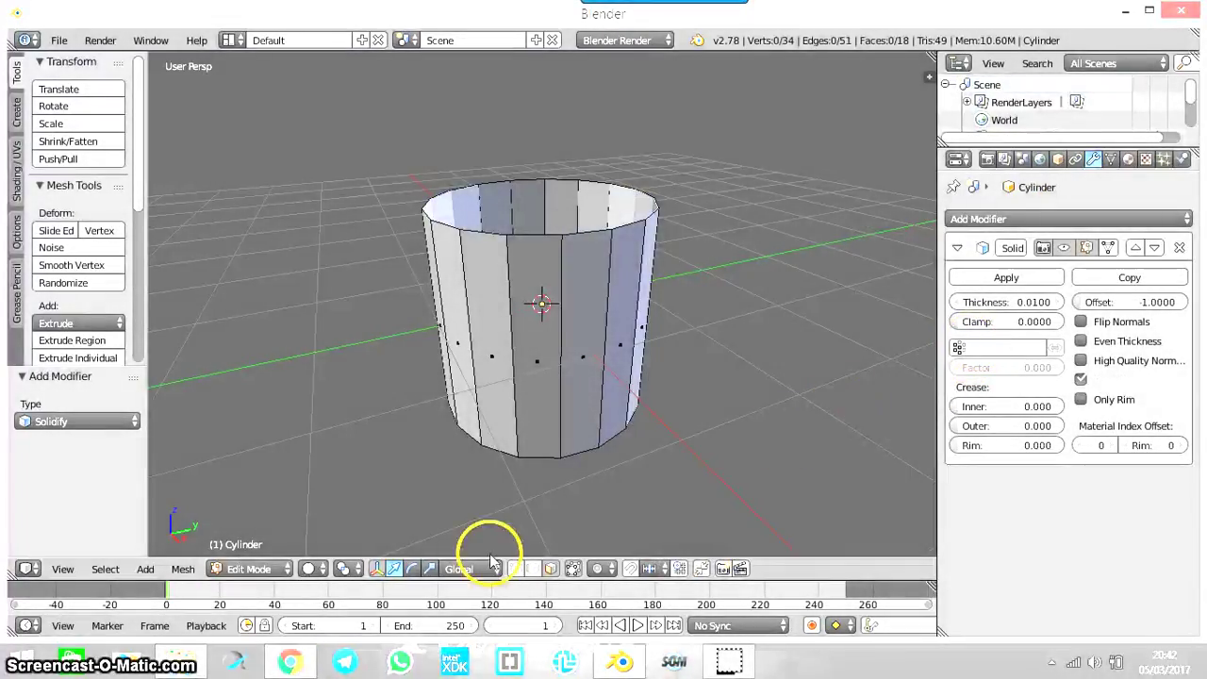
left_click(271, 569)
left_click(272, 553)
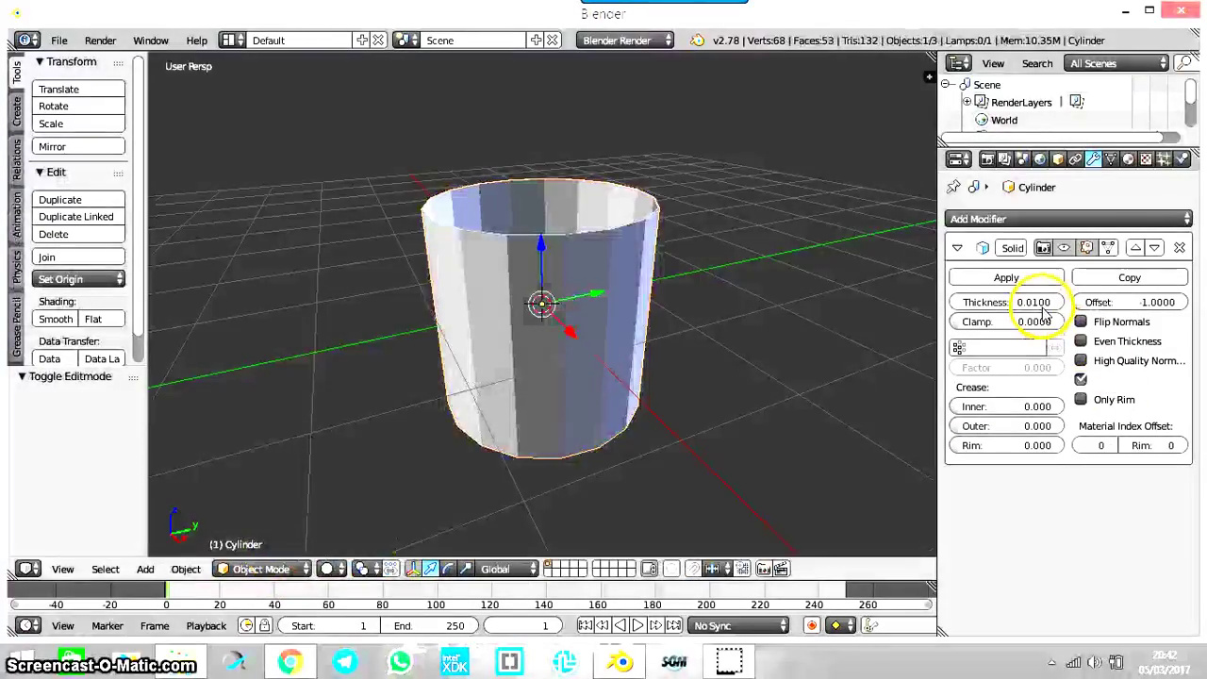
Step: Set the Solidify thickness to 0.2 and apply the modifier
left_click(1033, 302)
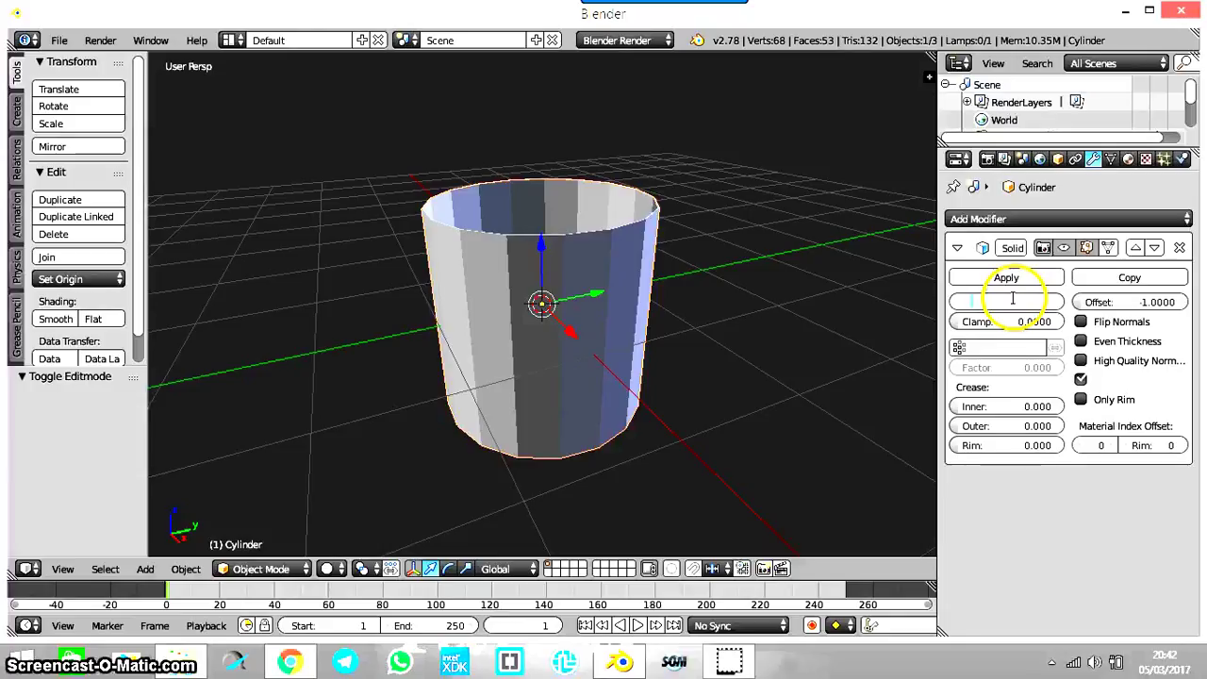
type("0.2")
key("Return")
left_click(1030, 281)
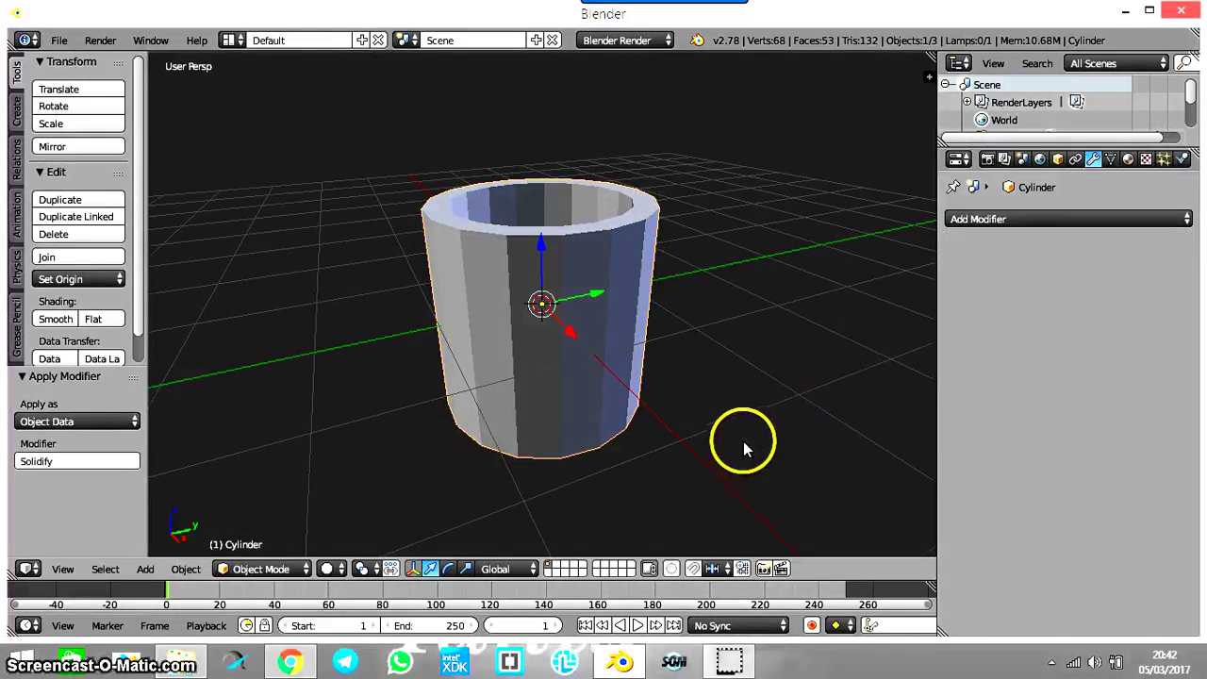
Step: In Edit Mode, add five evenly spaced horizontal loop cuts around the cylinder's outer wall
left_click(79, 571)
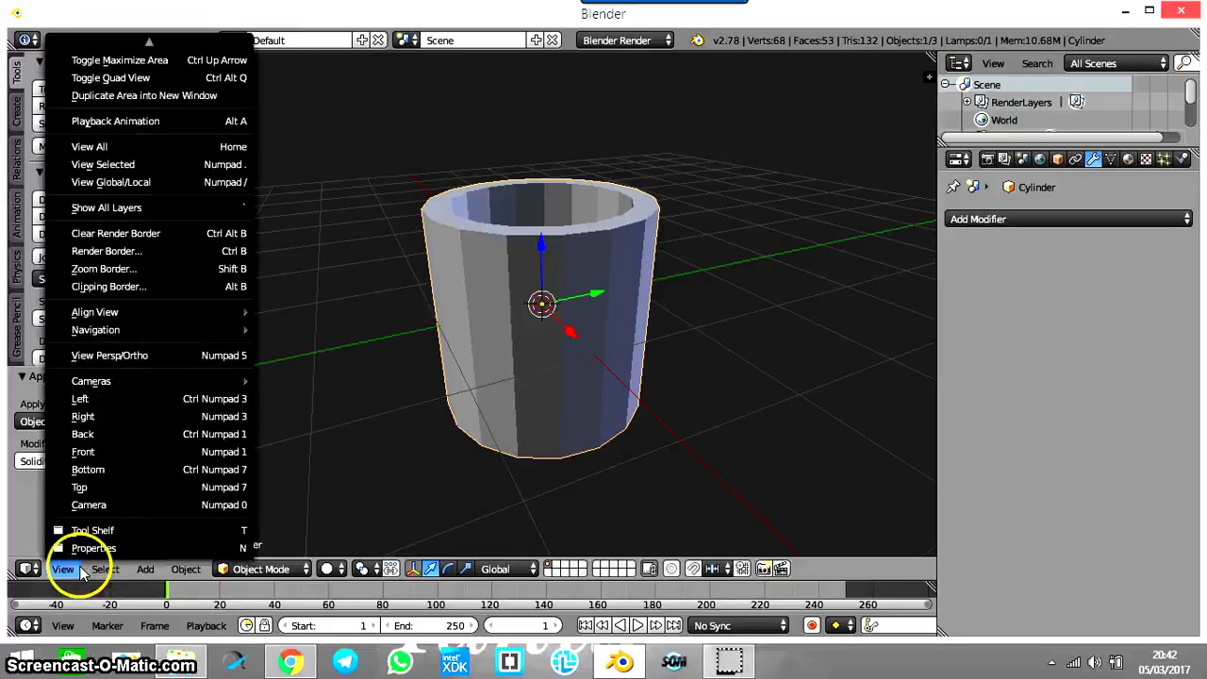
left_click(94, 452)
left_click(298, 569)
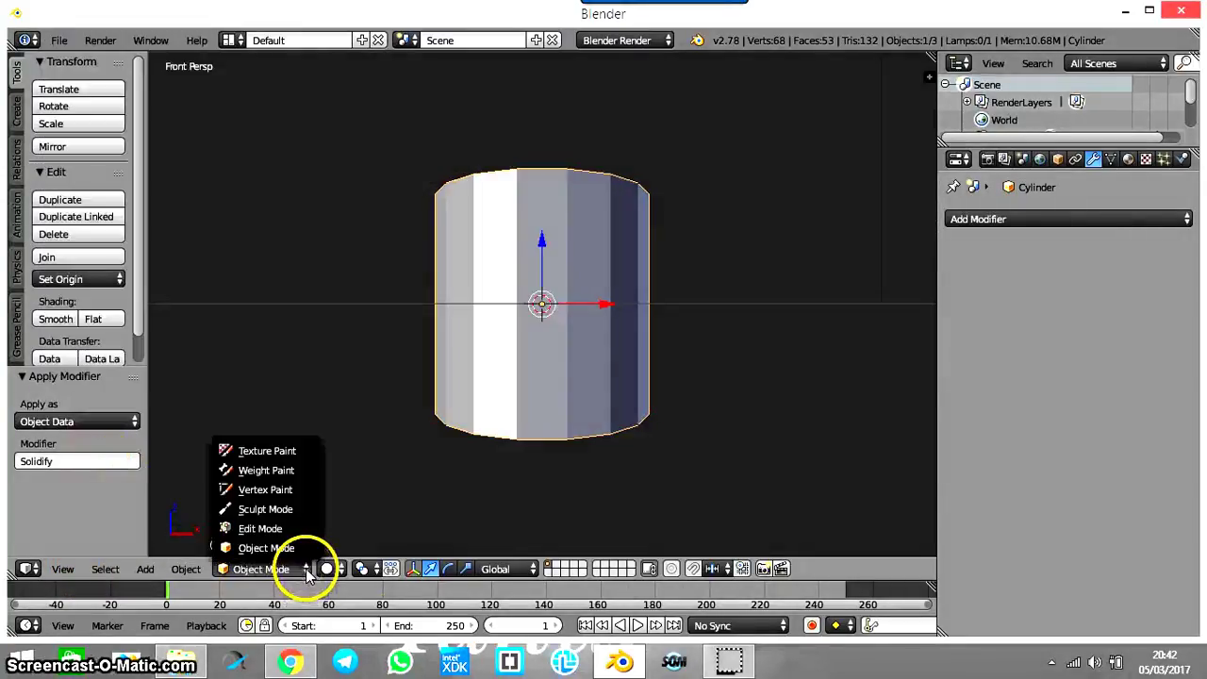
left_click(276, 530)
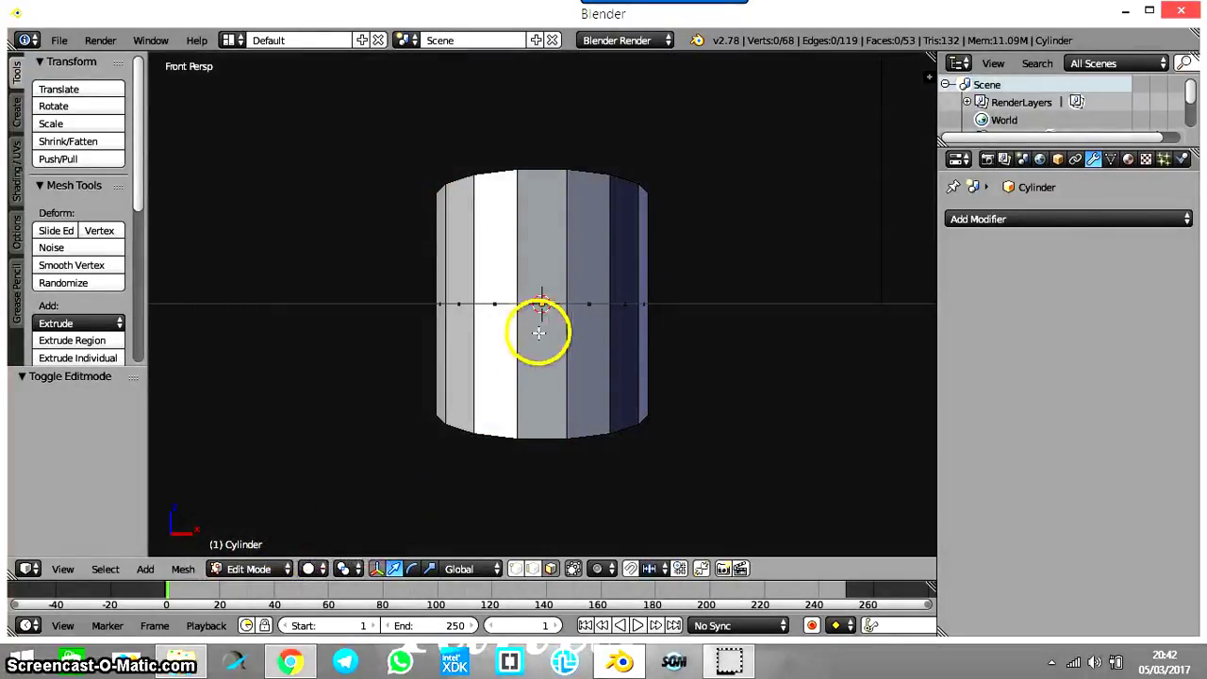
key("ctrl+r")
scroll(542, 323, "up", 3)
scroll(543, 322, "up", 1)
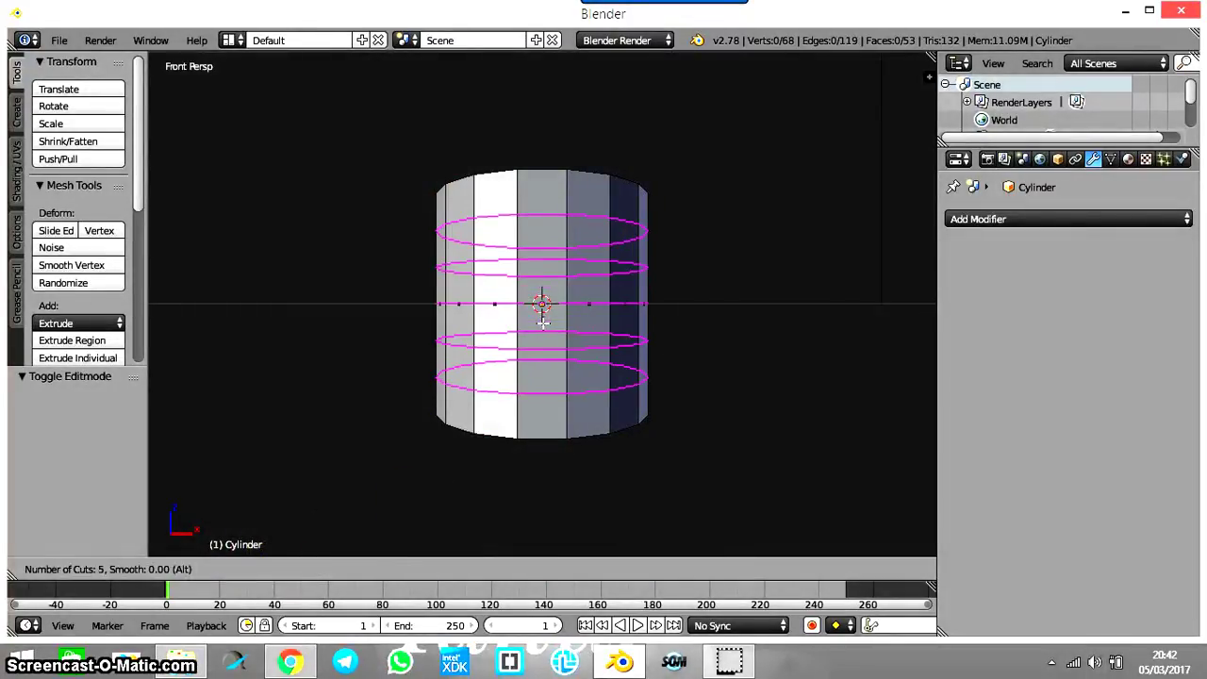
left_click(543, 323)
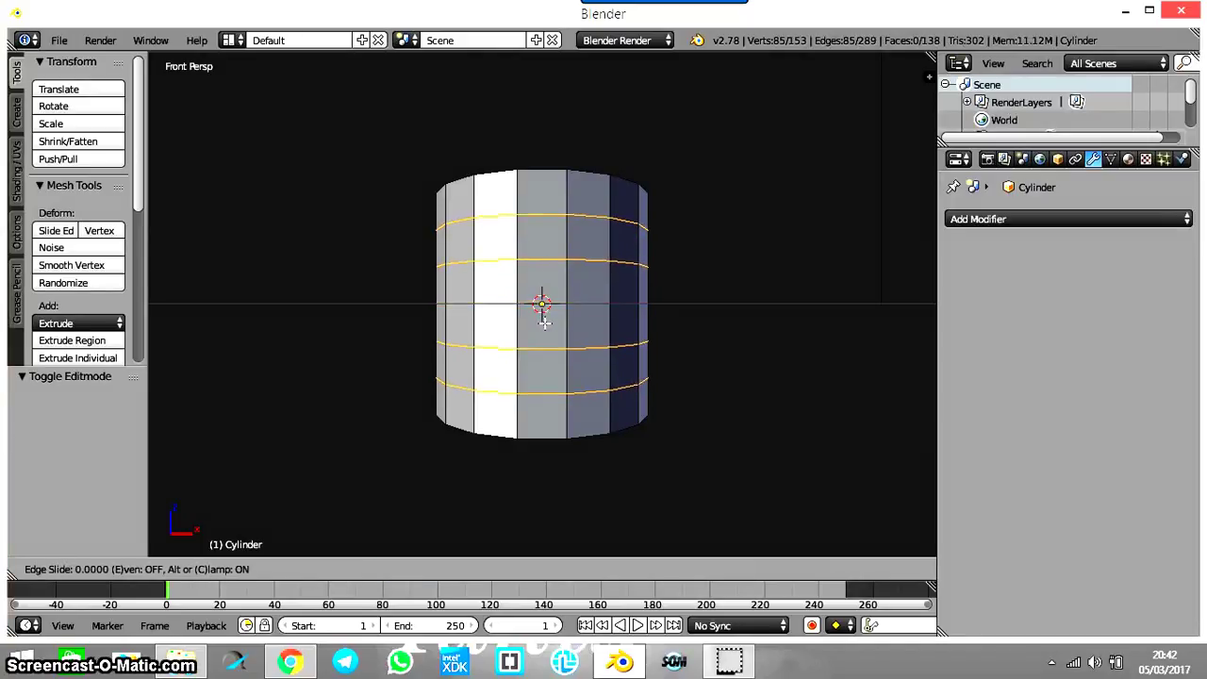
left_click(544, 323)
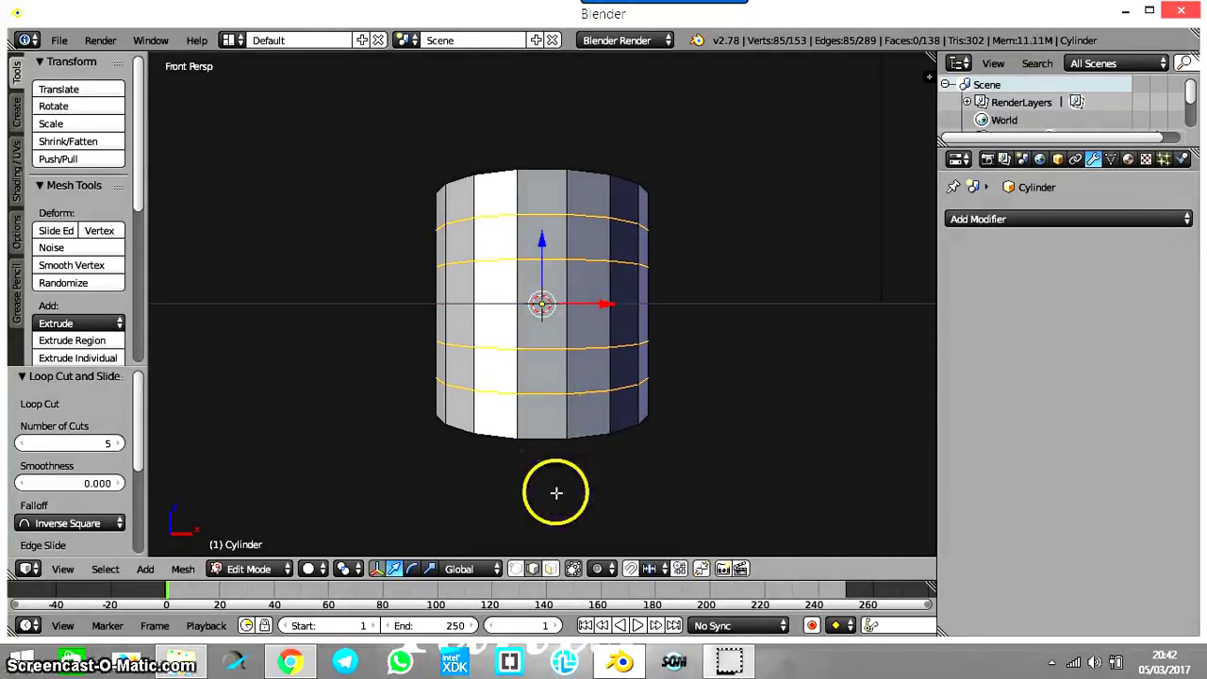
Step: Extrude the second-from-top and second-from-bottom faces of the front centre column outward by about 0.845
left_click(550, 569)
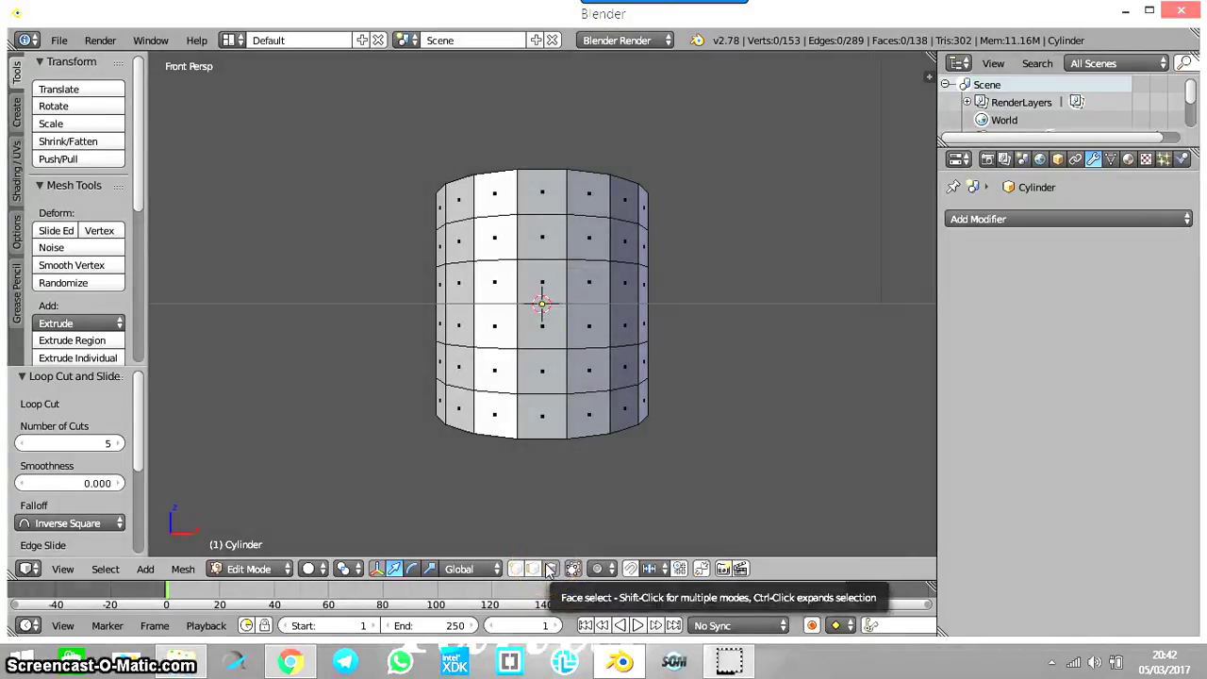
right_click(544, 244)
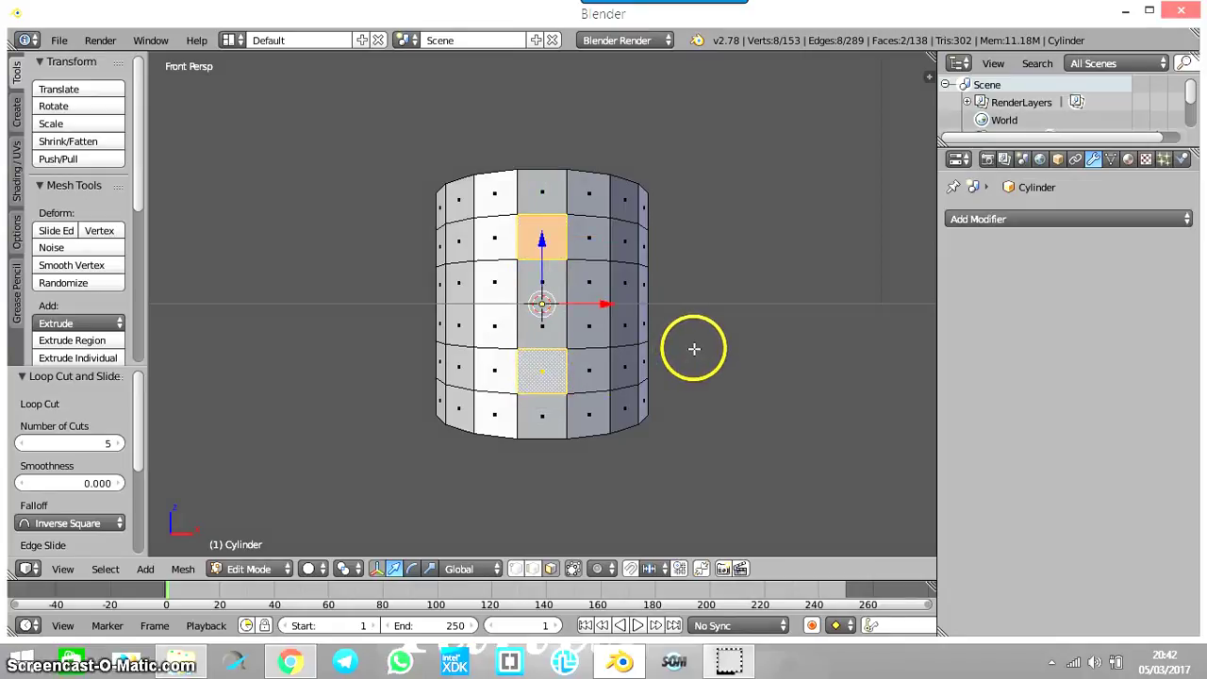
middle_click_drag(694, 349, 549, 350)
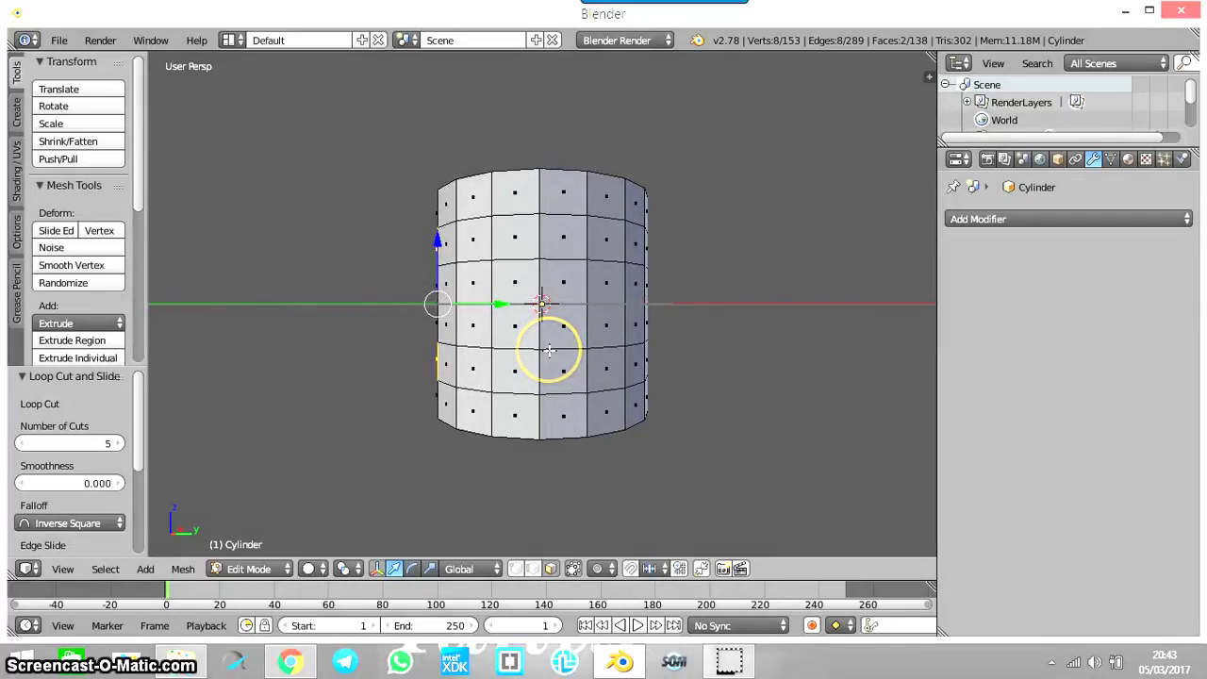
left_click(556, 428)
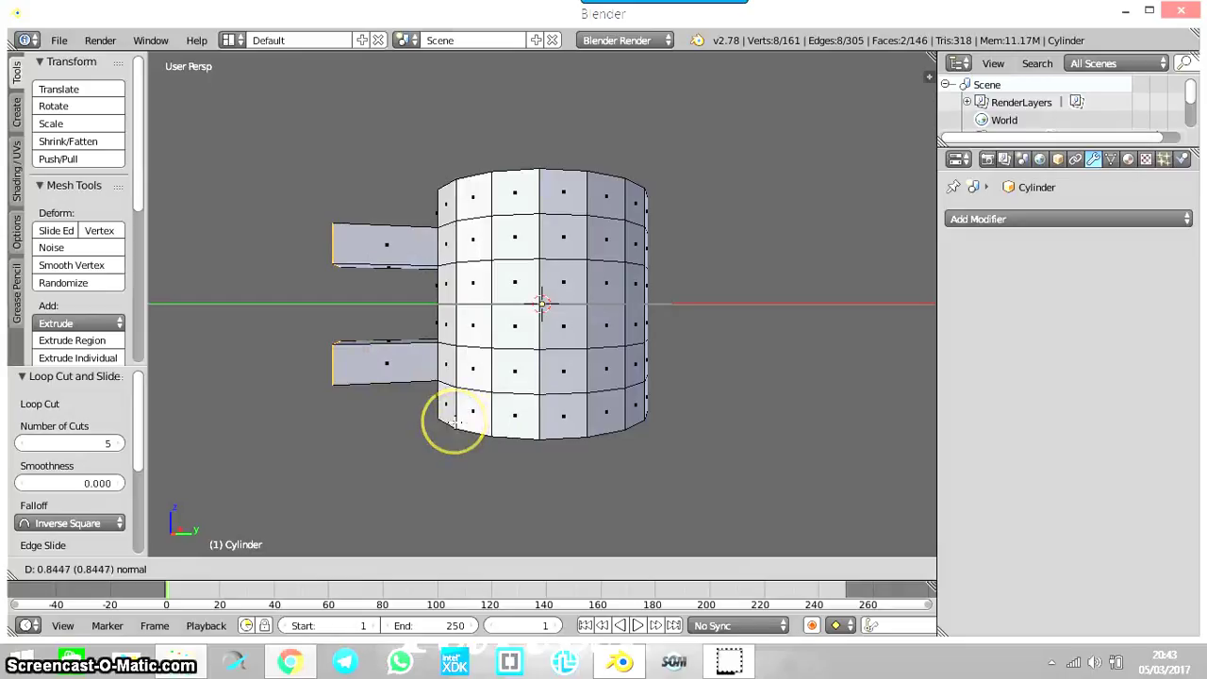
key("Return")
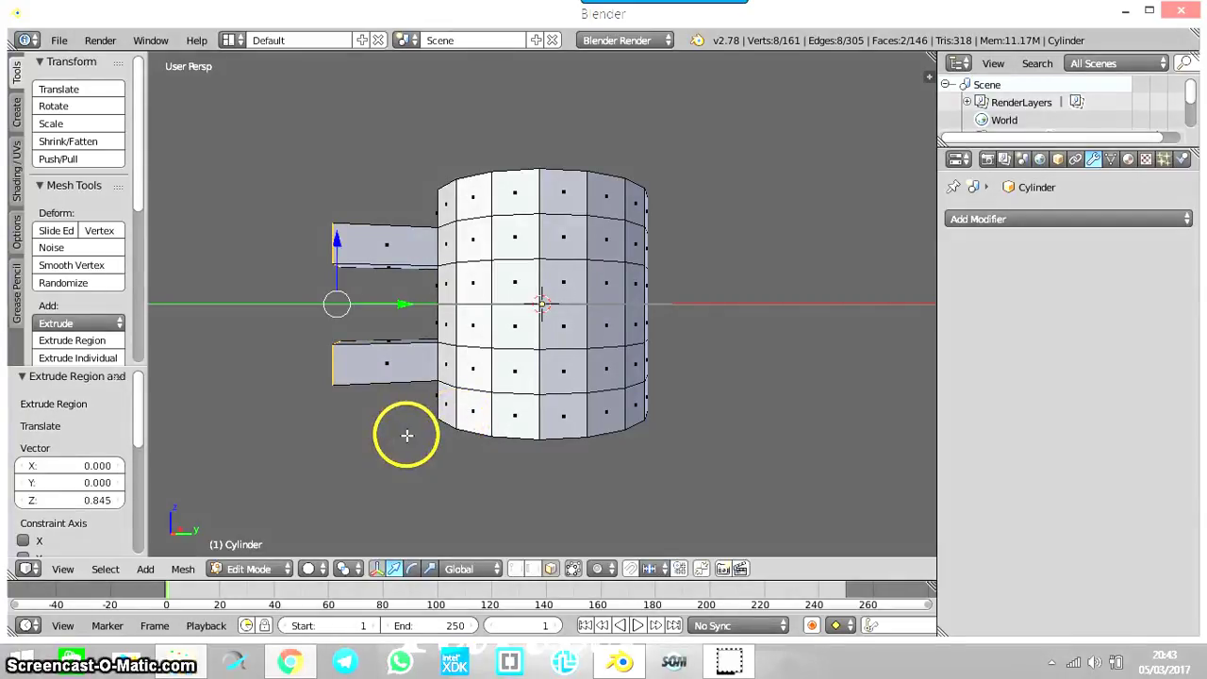
Step: Rotate the end face of the upper extruded block 45° about the global X axis
middle_click_drag(407, 434, 595, 443)
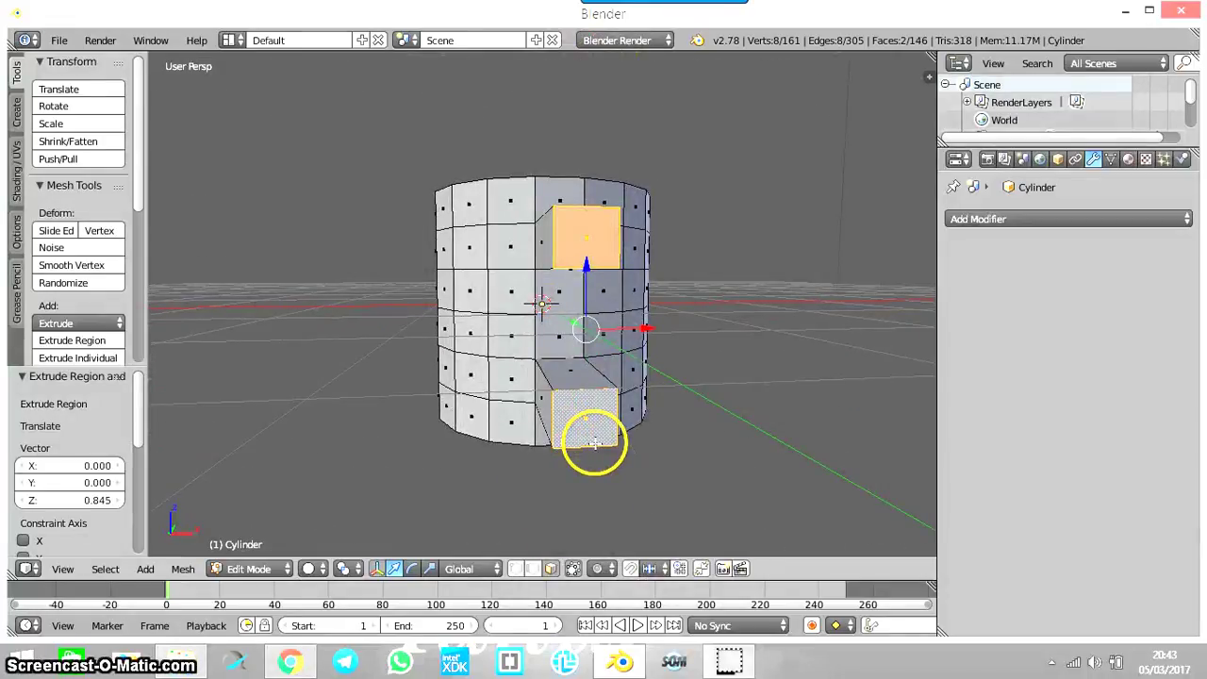
right_click(598, 234)
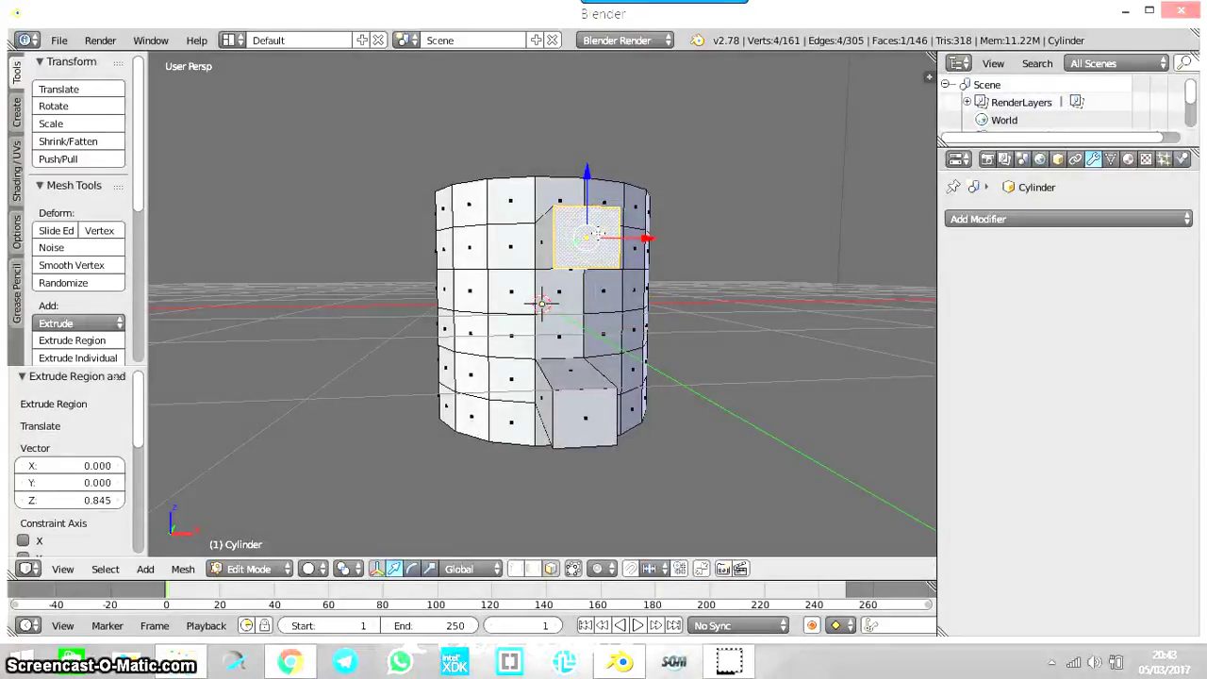
key("r")
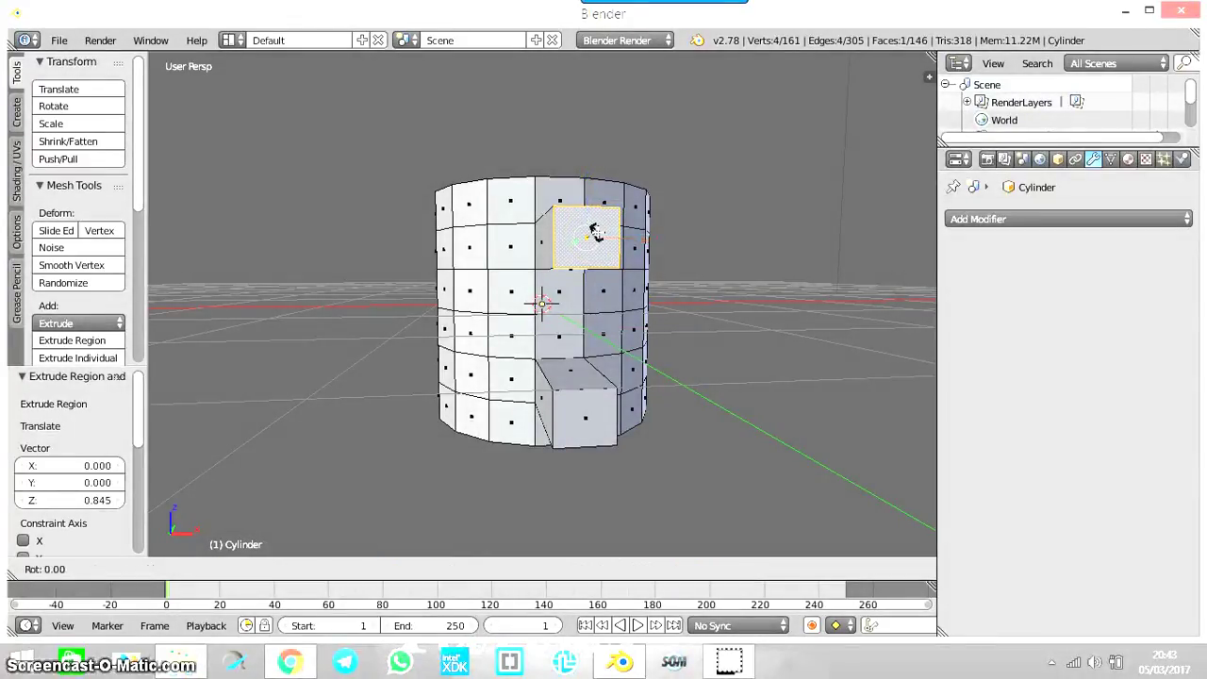
type("x45")
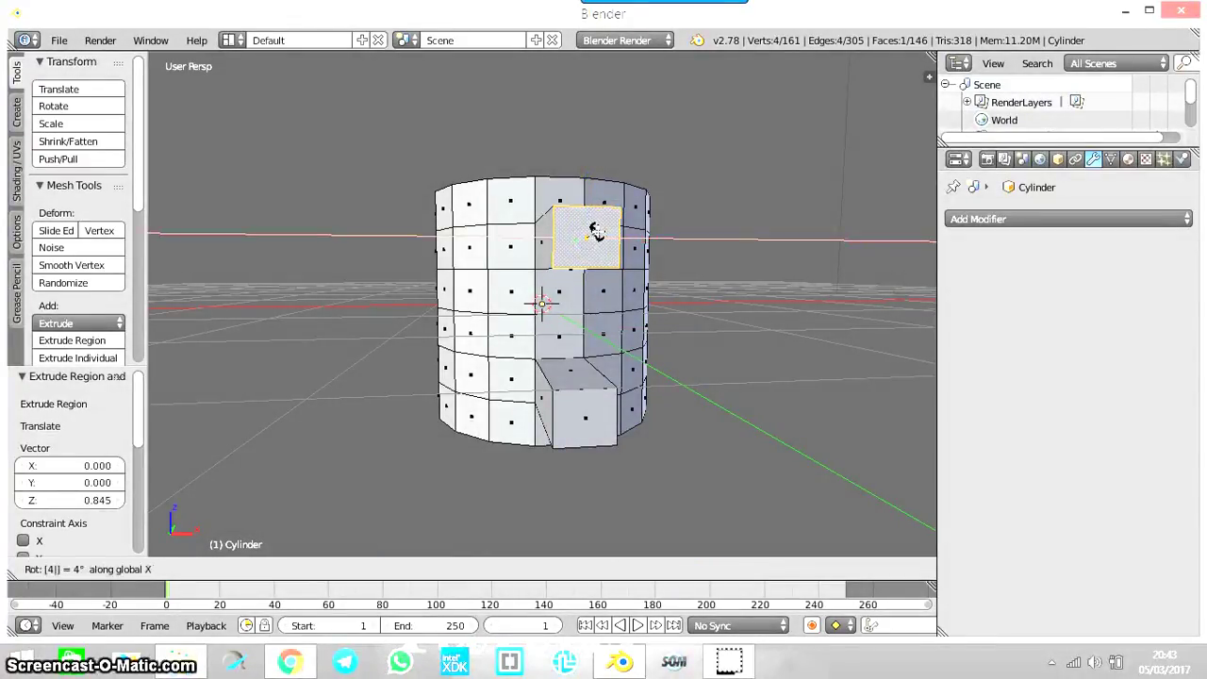
key("Return")
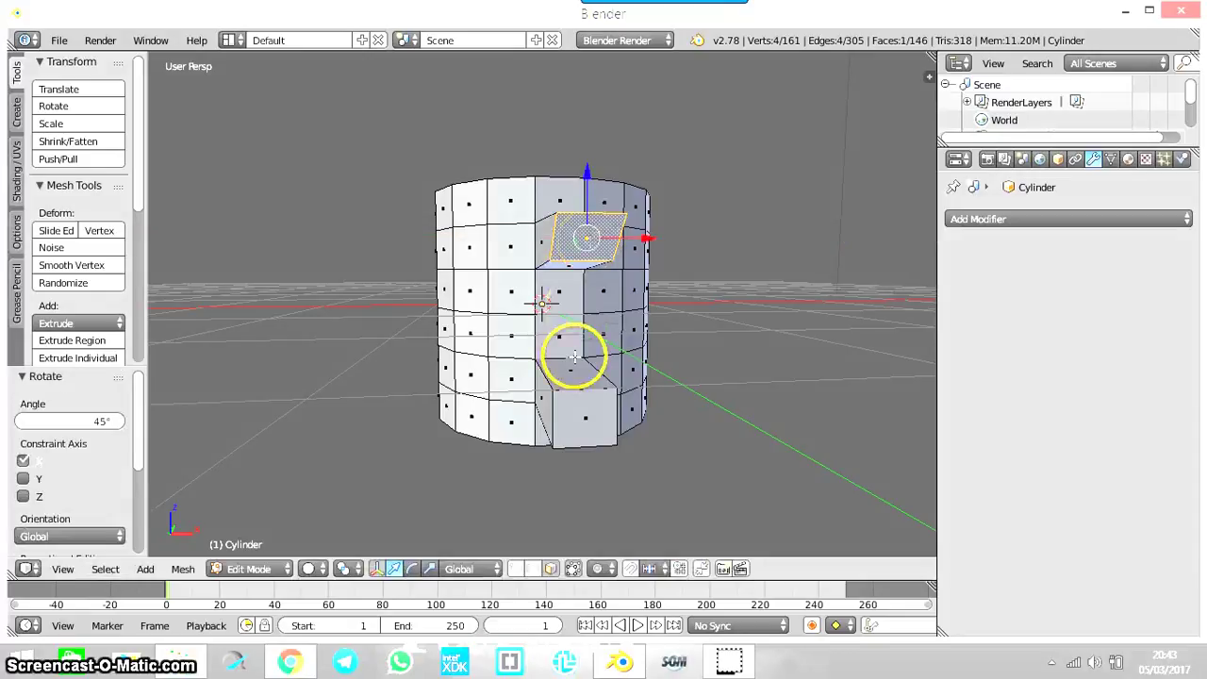
Step: Rotate the end face of the lower extruded block -45° about the global X axis
right_click(579, 415)
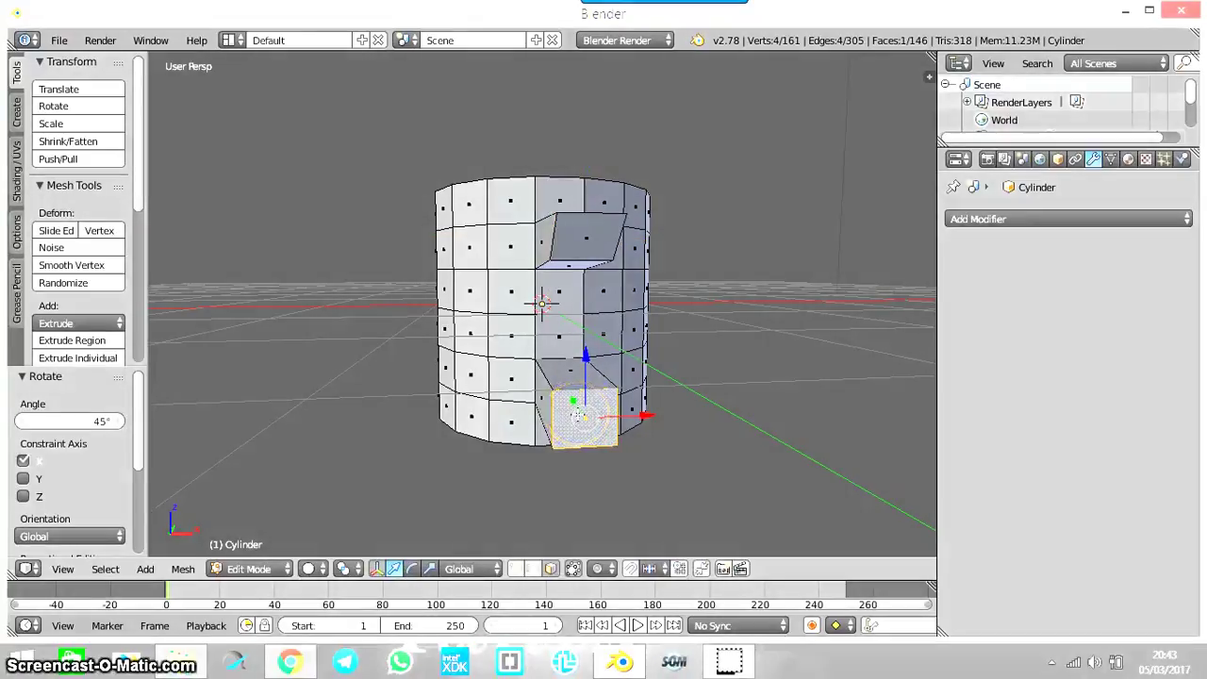
type("rx45")
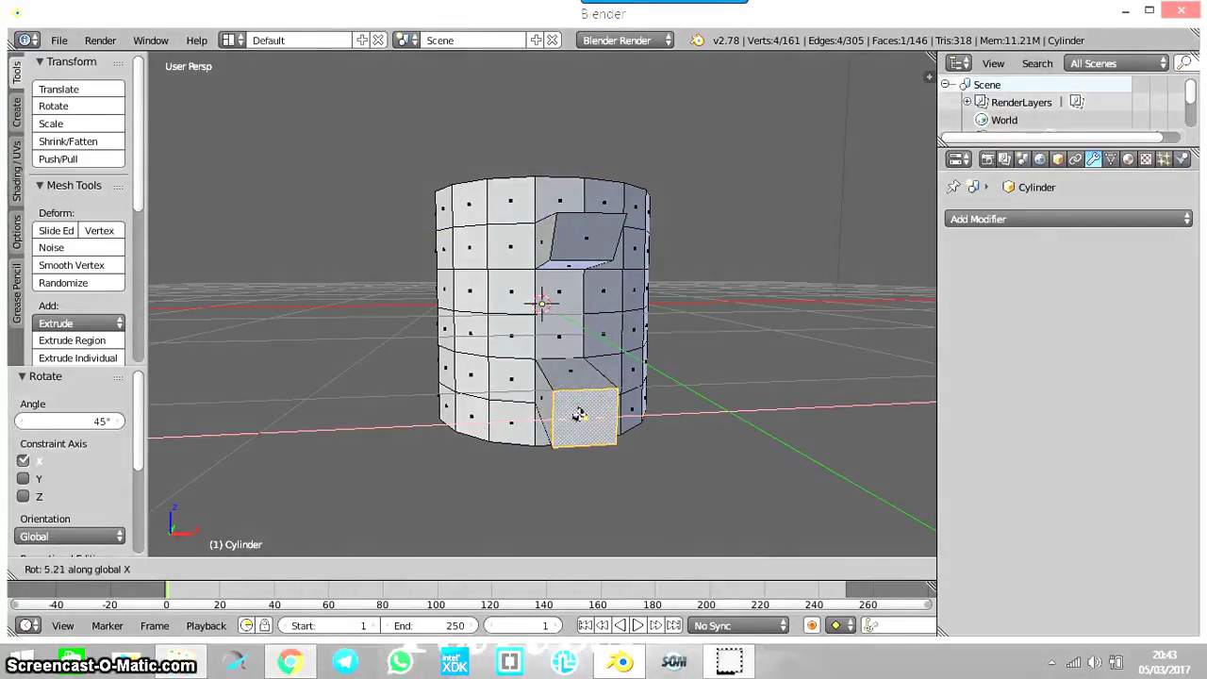
key("Return")
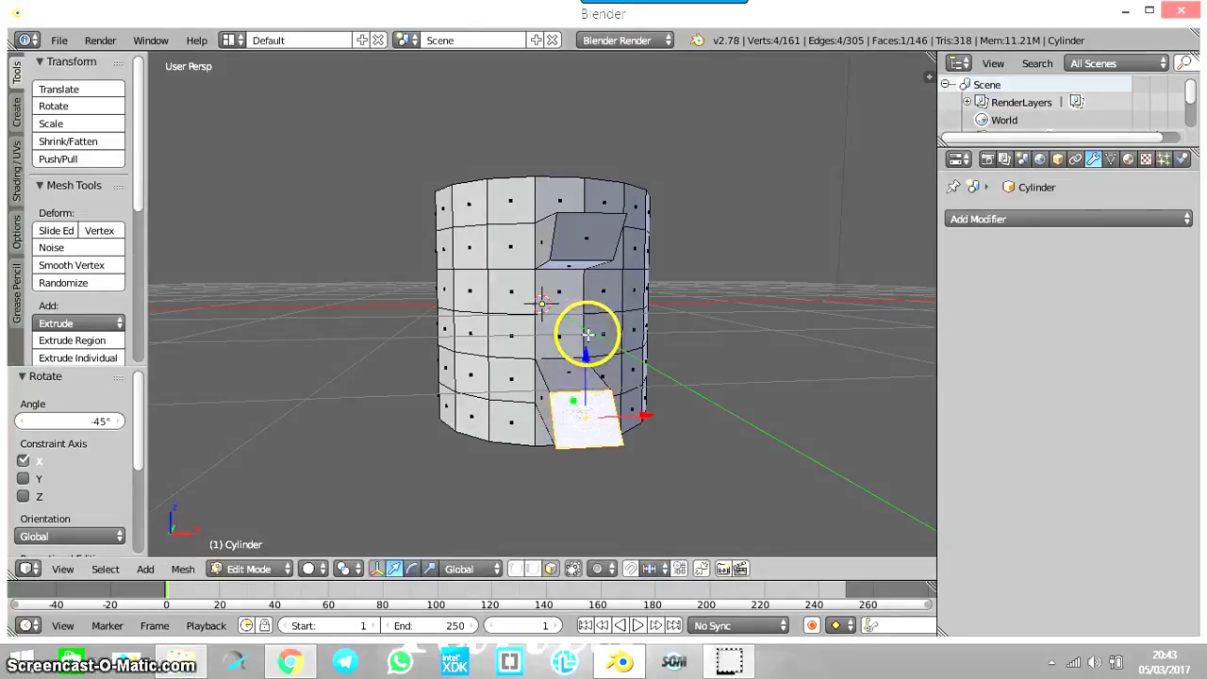
Step: Delete the rotated end faces of the upper and lower extruded handle blocks
right_click(588, 241)
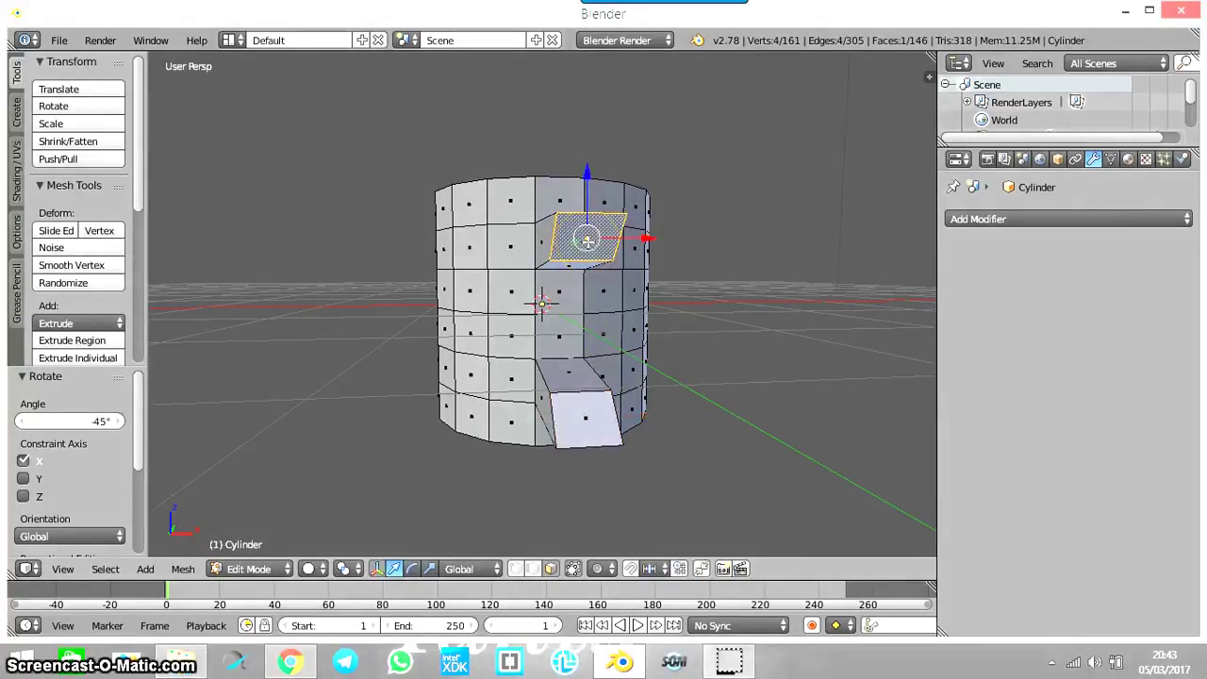
key("x")
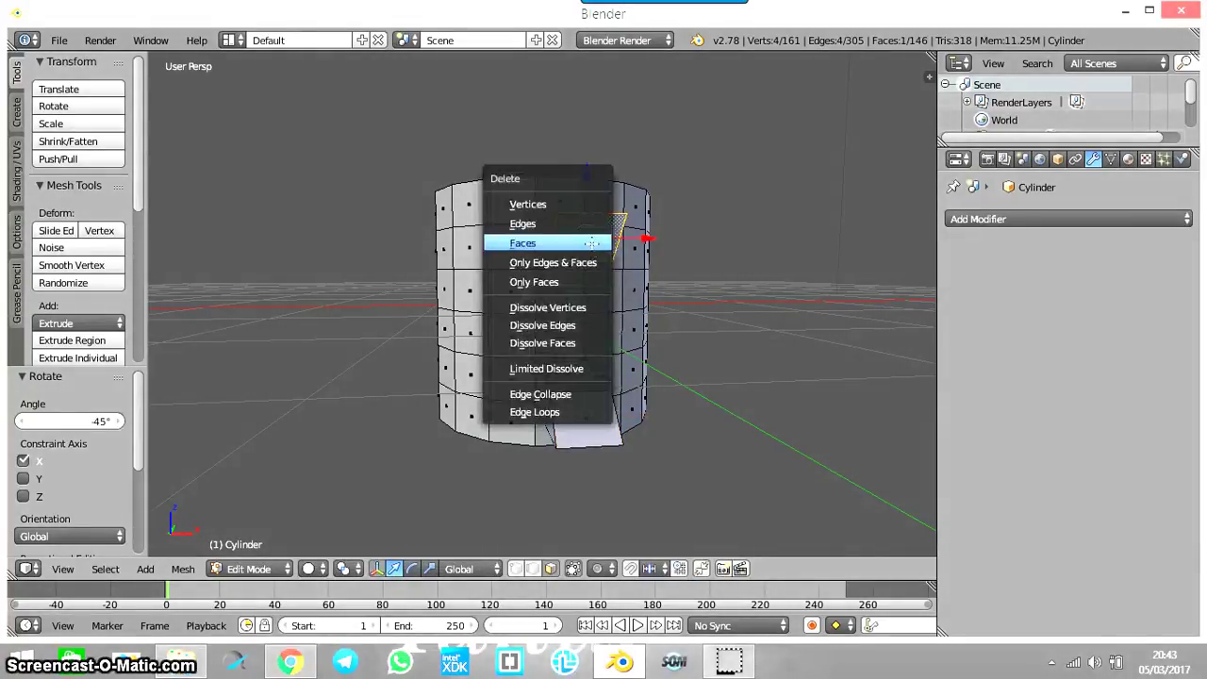
left_click(588, 242)
right_click(585, 421)
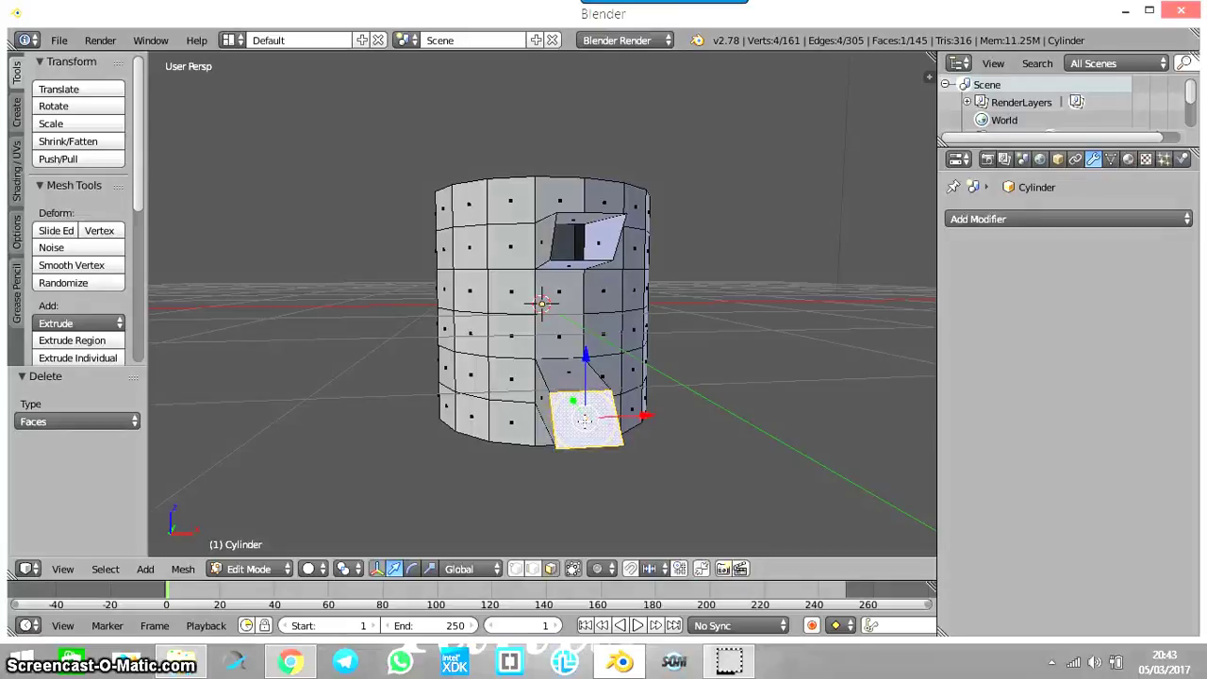
key("x")
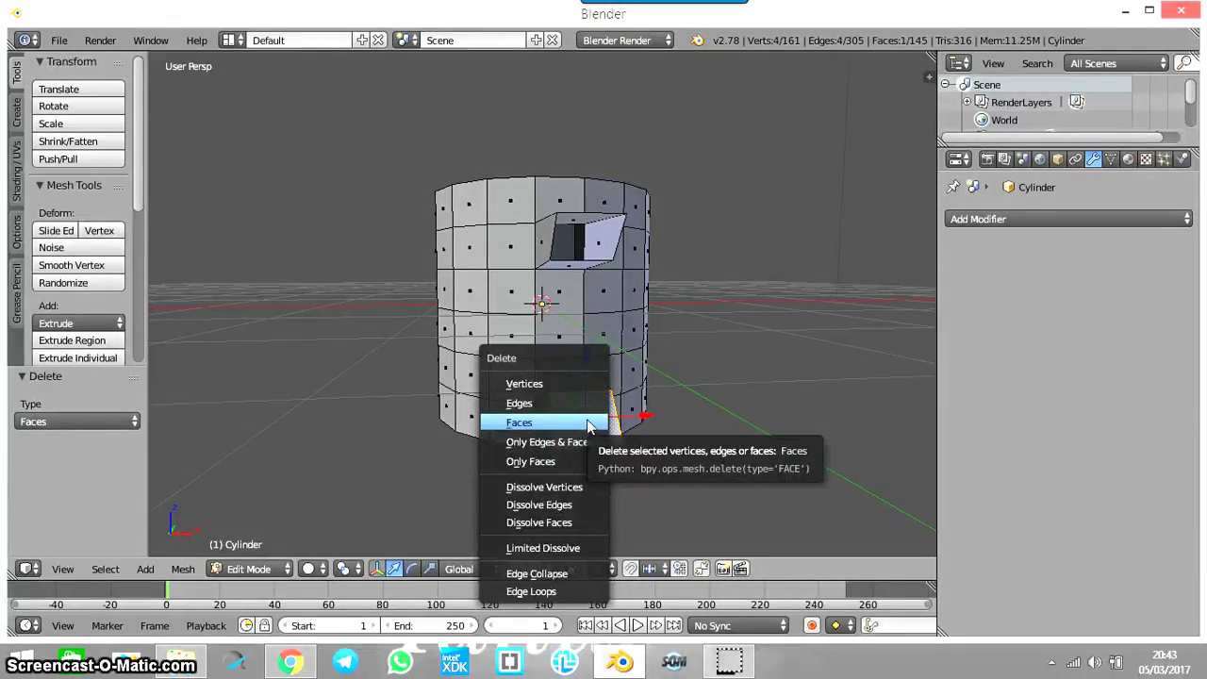
left_click(587, 422)
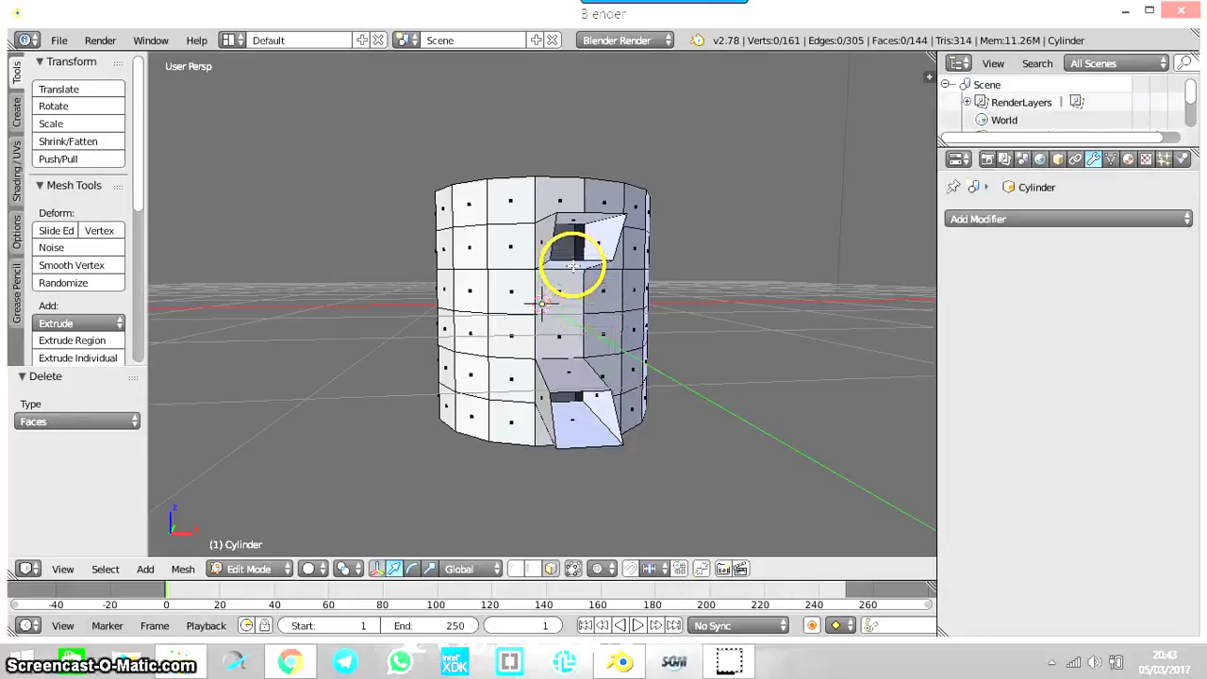
Step: In edge select mode, fill faces between the matching right edges and inner edges of the upper and lower handle openings
right_click(618, 235)
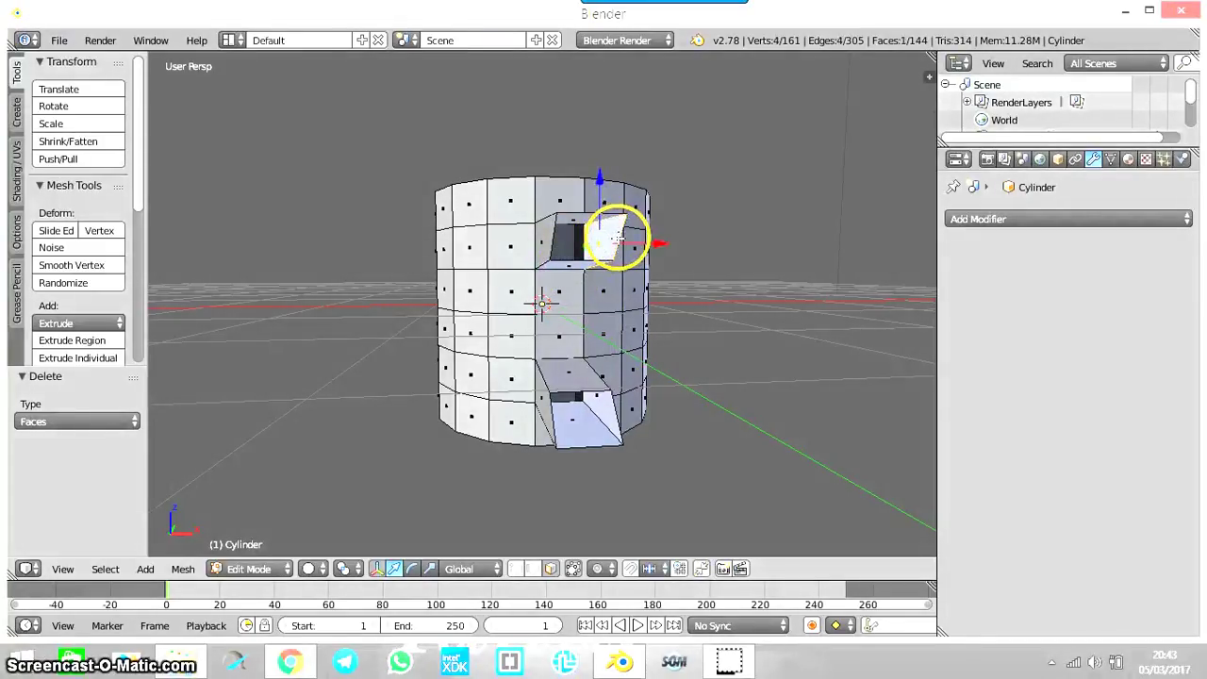
left_click(532, 568)
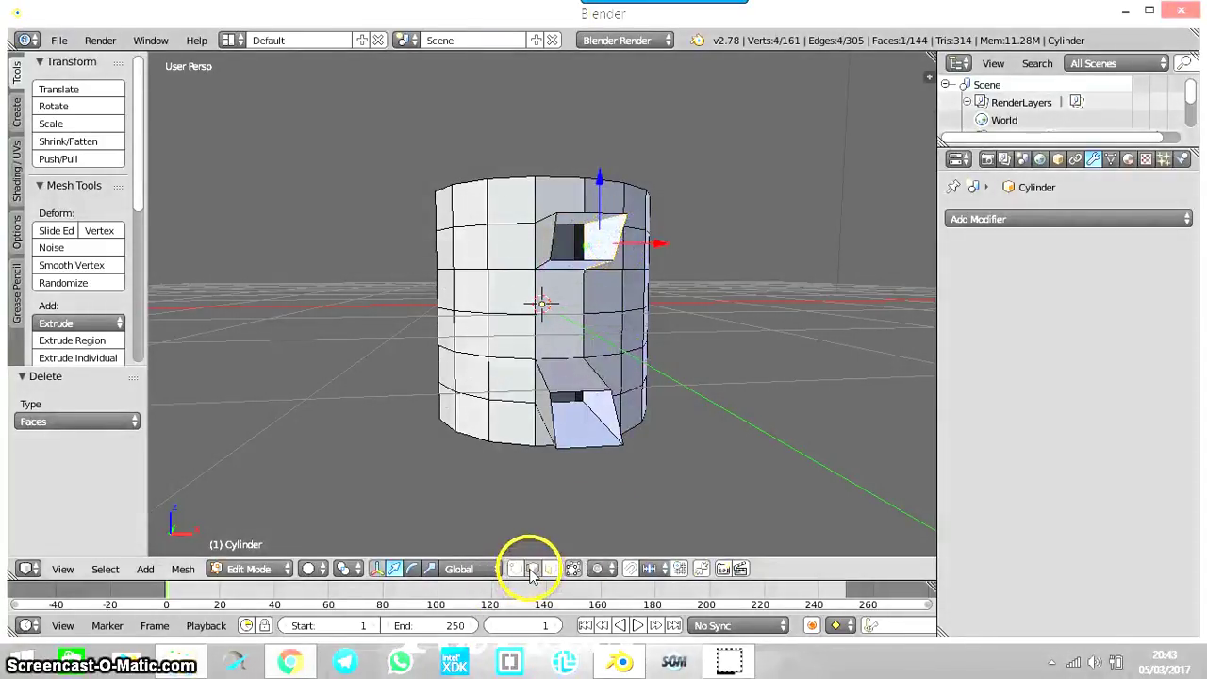
right_click(618, 234)
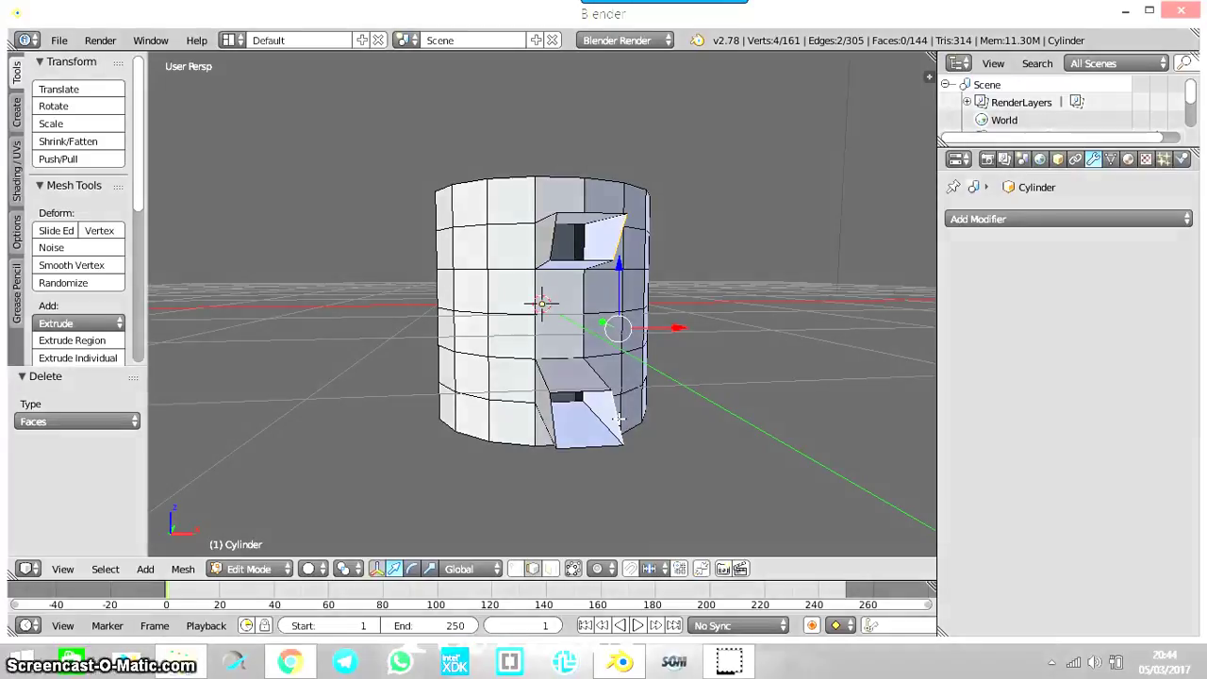
key("f")
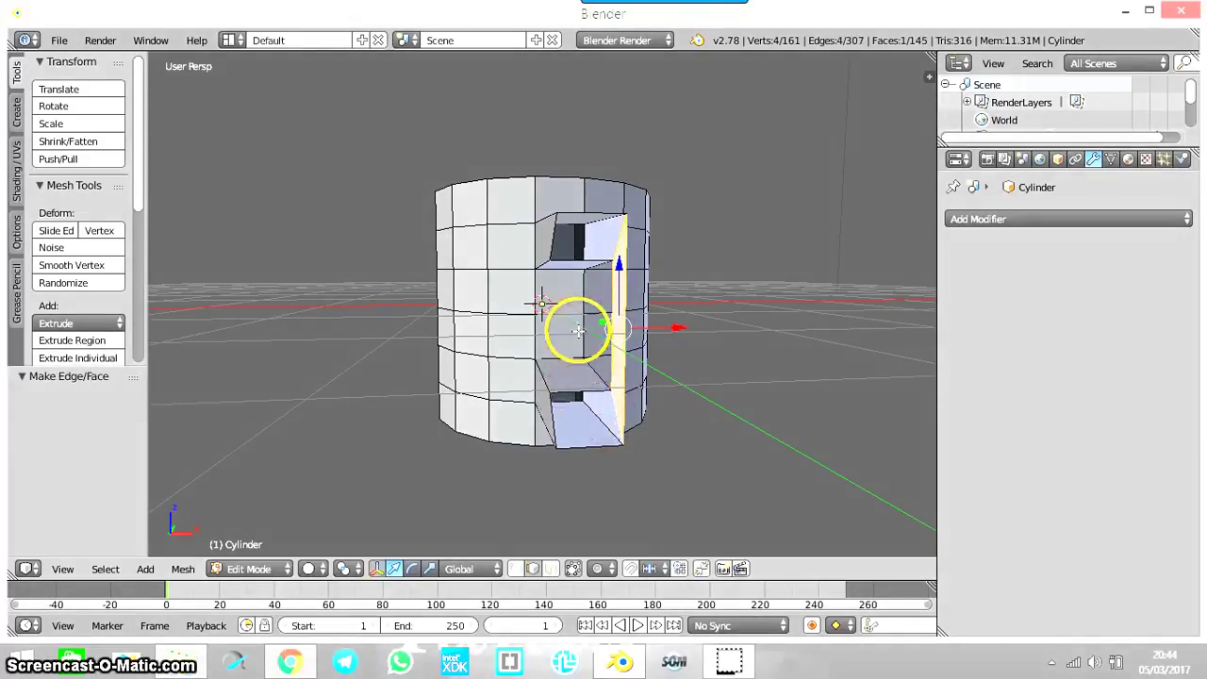
right_click(583, 262)
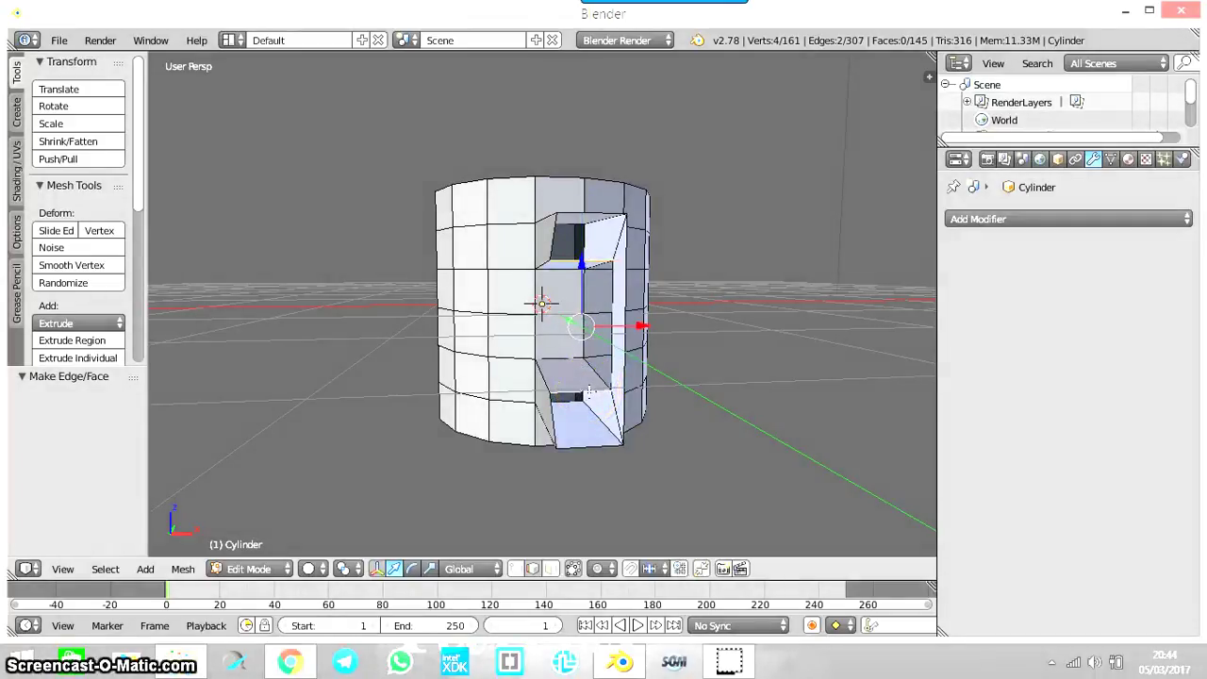
key("f")
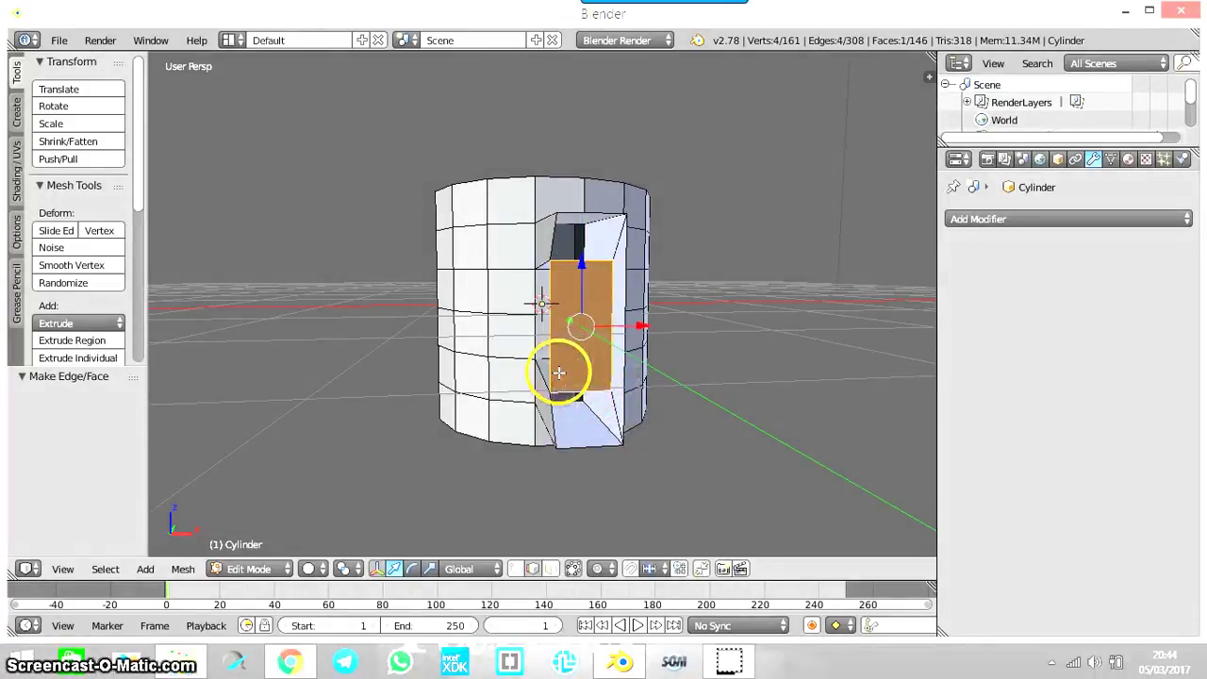
Step: Fill faces between the left edges and the outer edges of the two openings to close the handle's vertical section
right_click(554, 228)
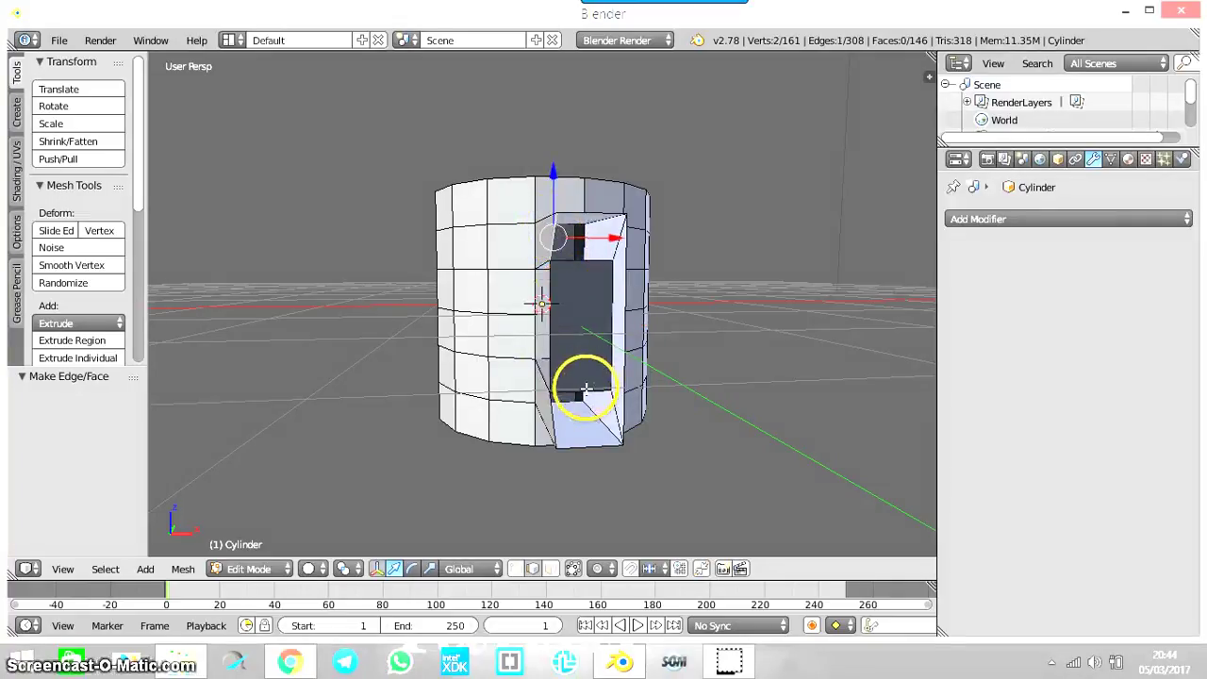
right_click(554, 422, "shift")
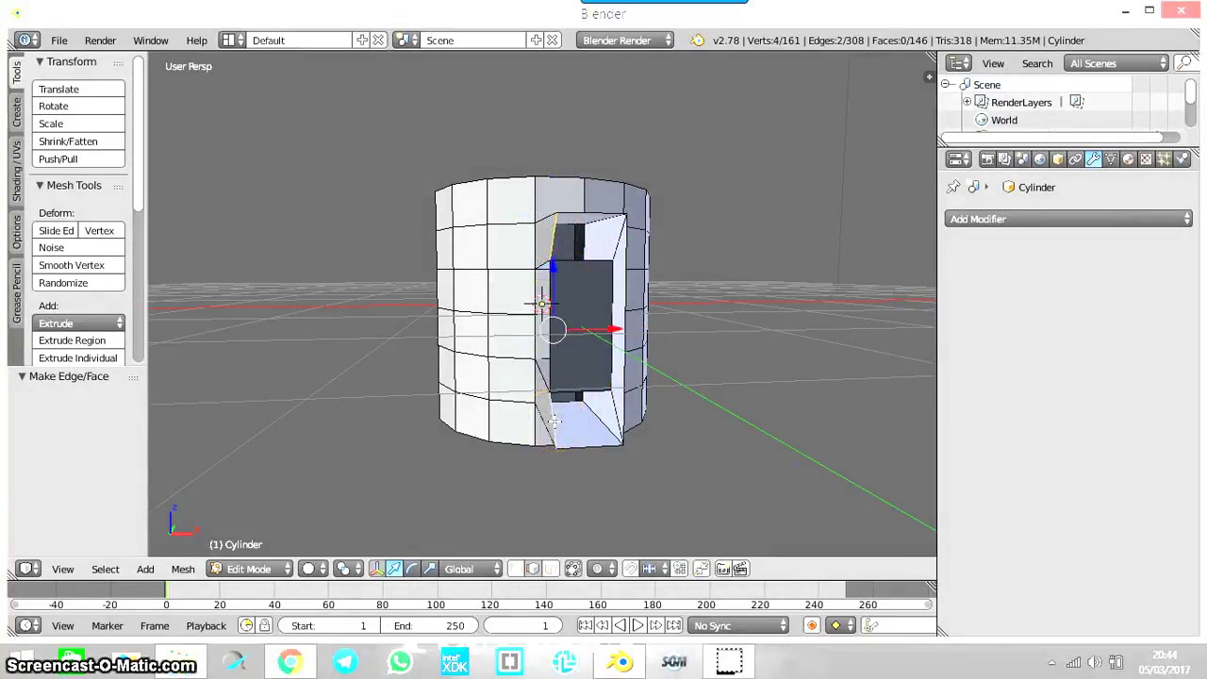
key("f")
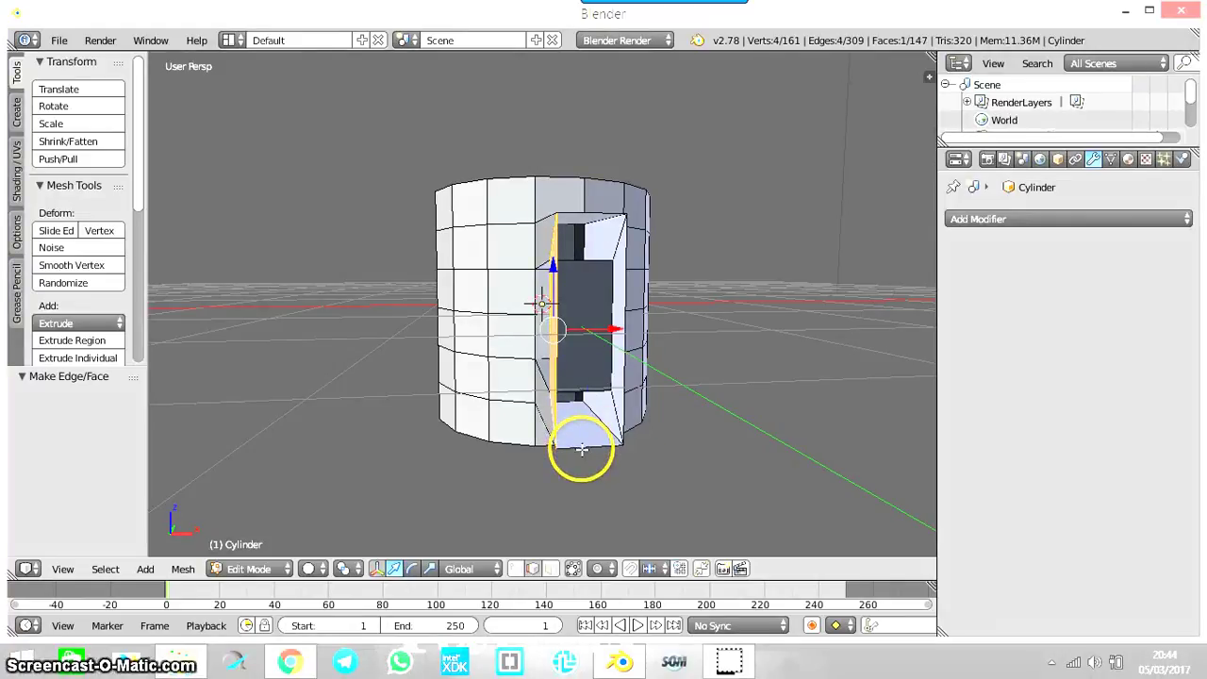
right_click(582, 449)
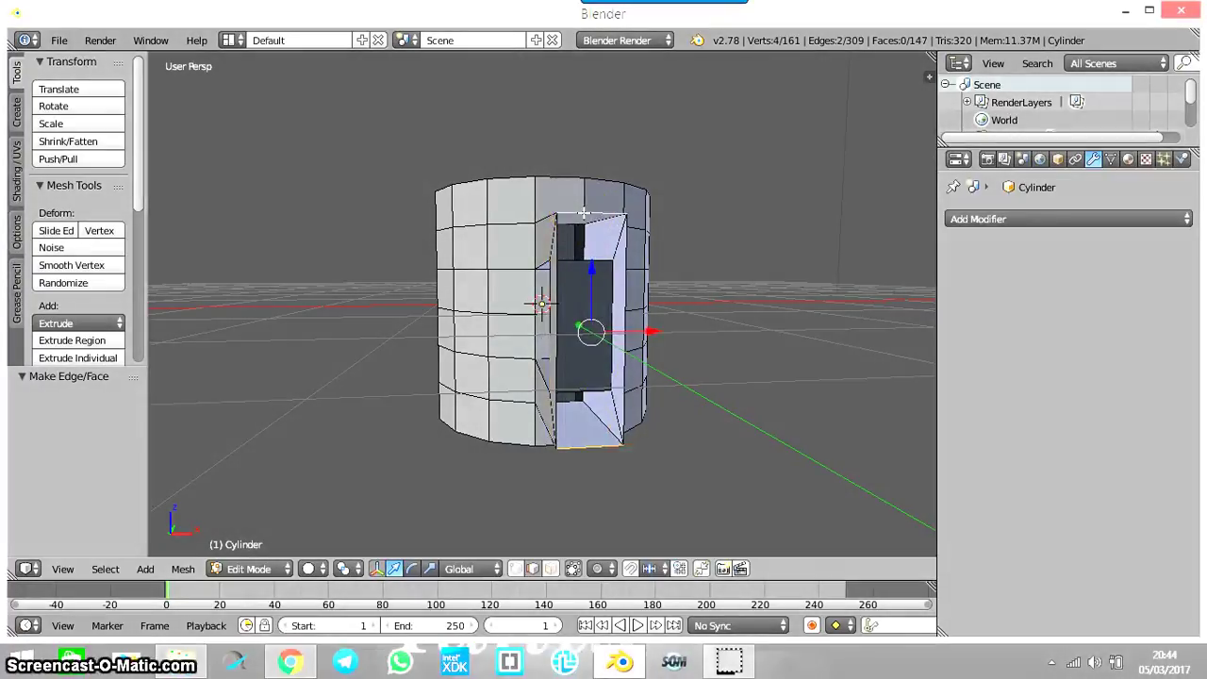
right_click(583, 213, "shift")
key("f")
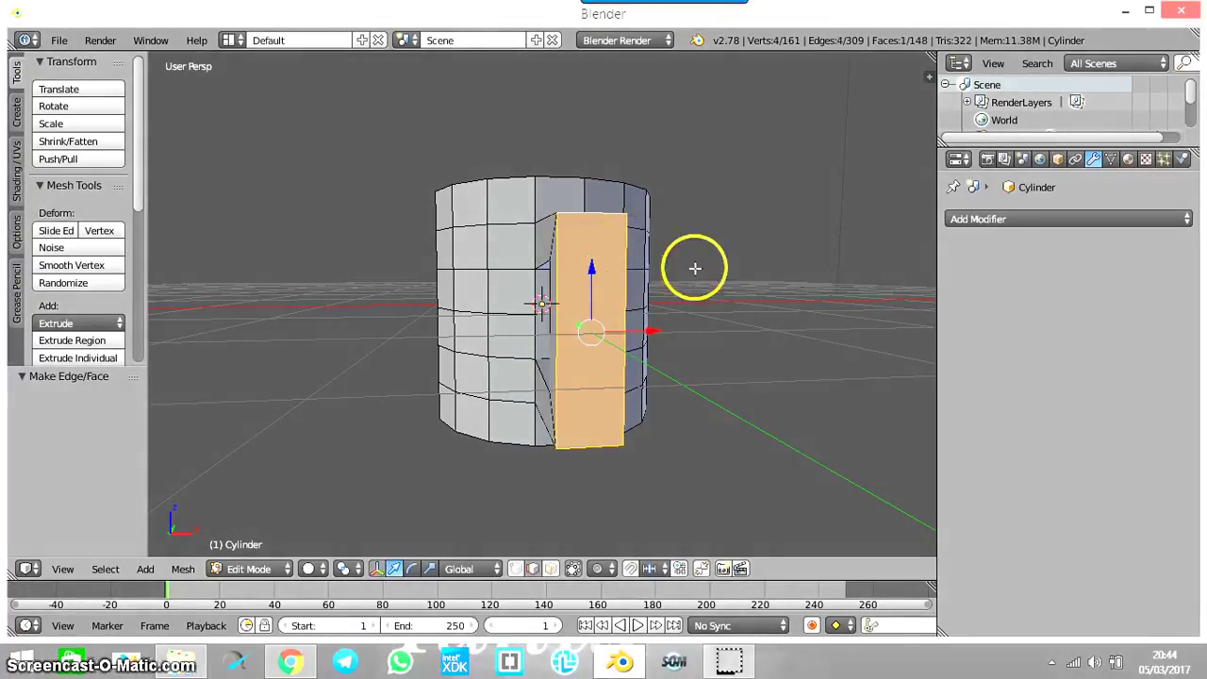
Step: Add a Subdivision Surface modifier to the mug with 3 view and 3 render subdivisions, keeping edge selection active
middle_click_drag(746, 283, 565, 276)
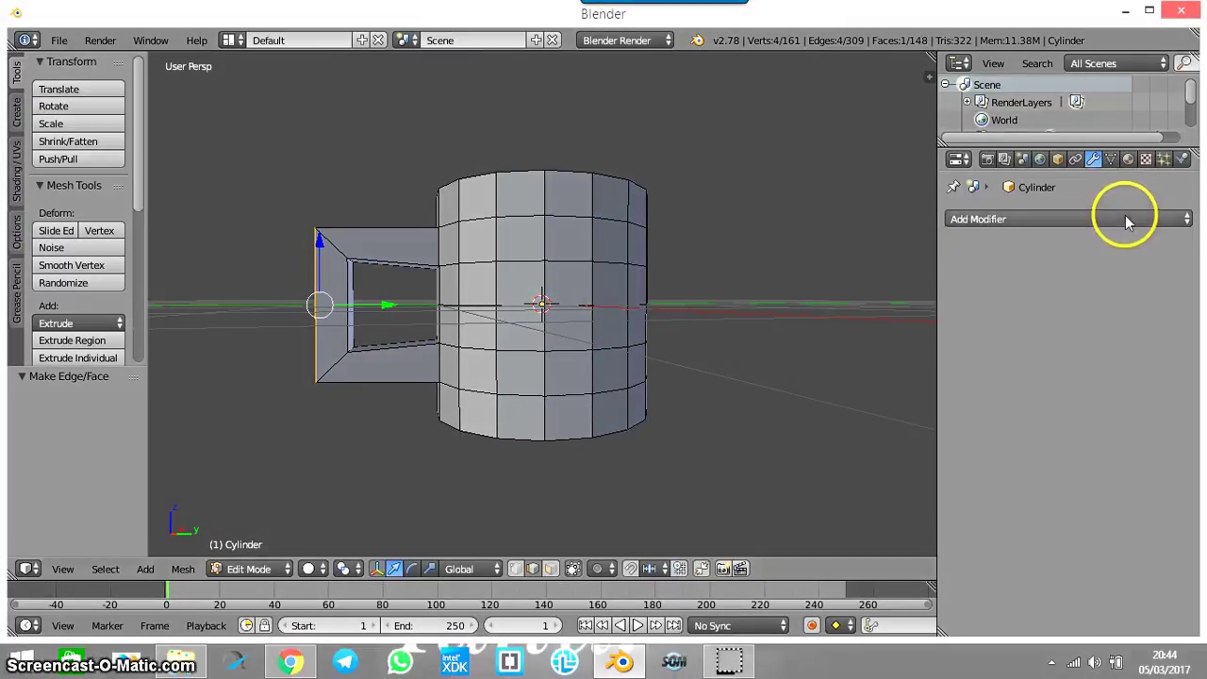
left_click(1125, 219)
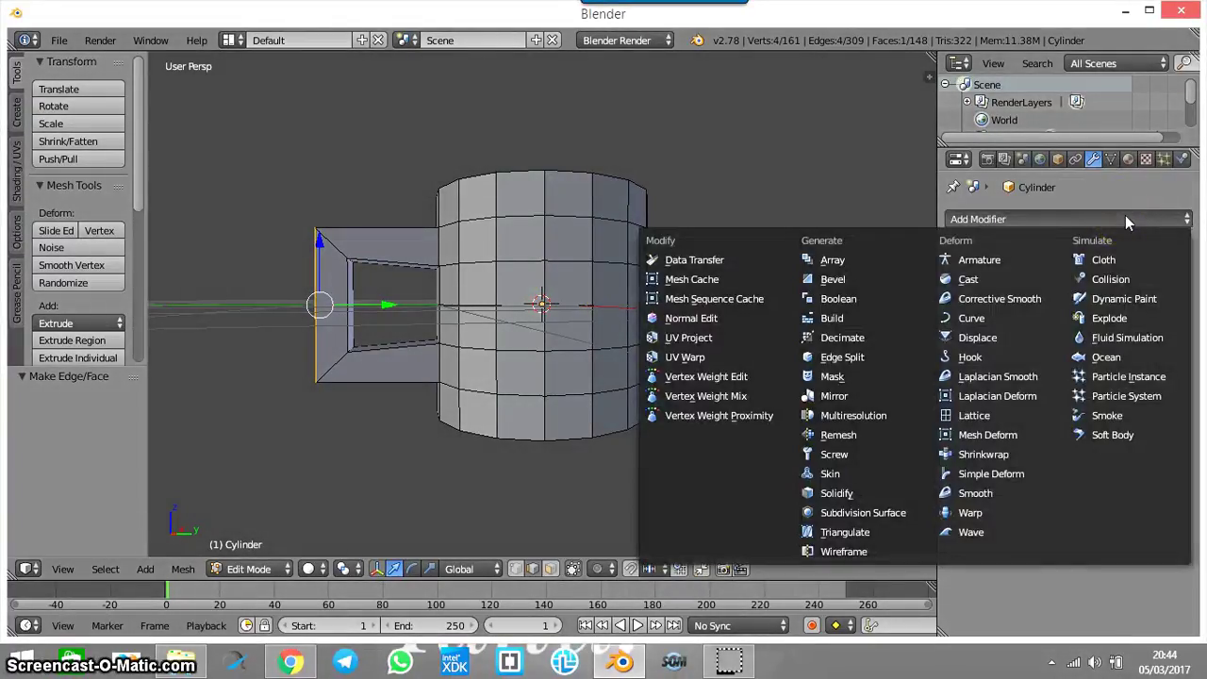
left_click(873, 515)
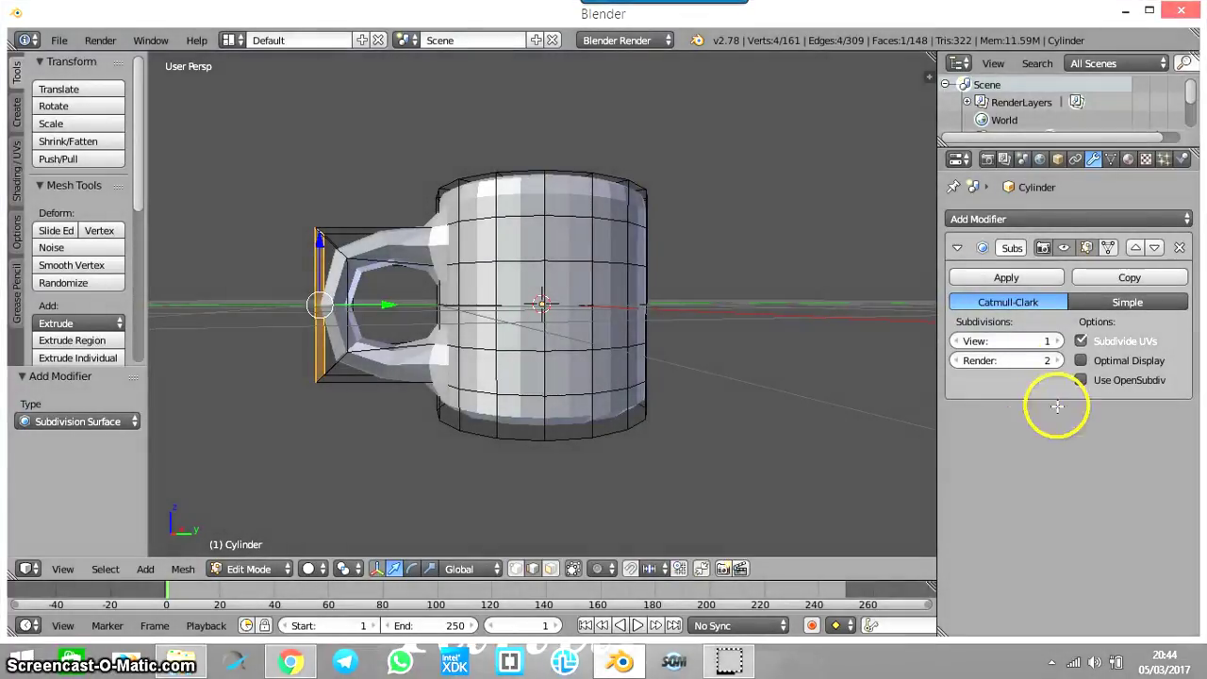
left_click(1058, 342)
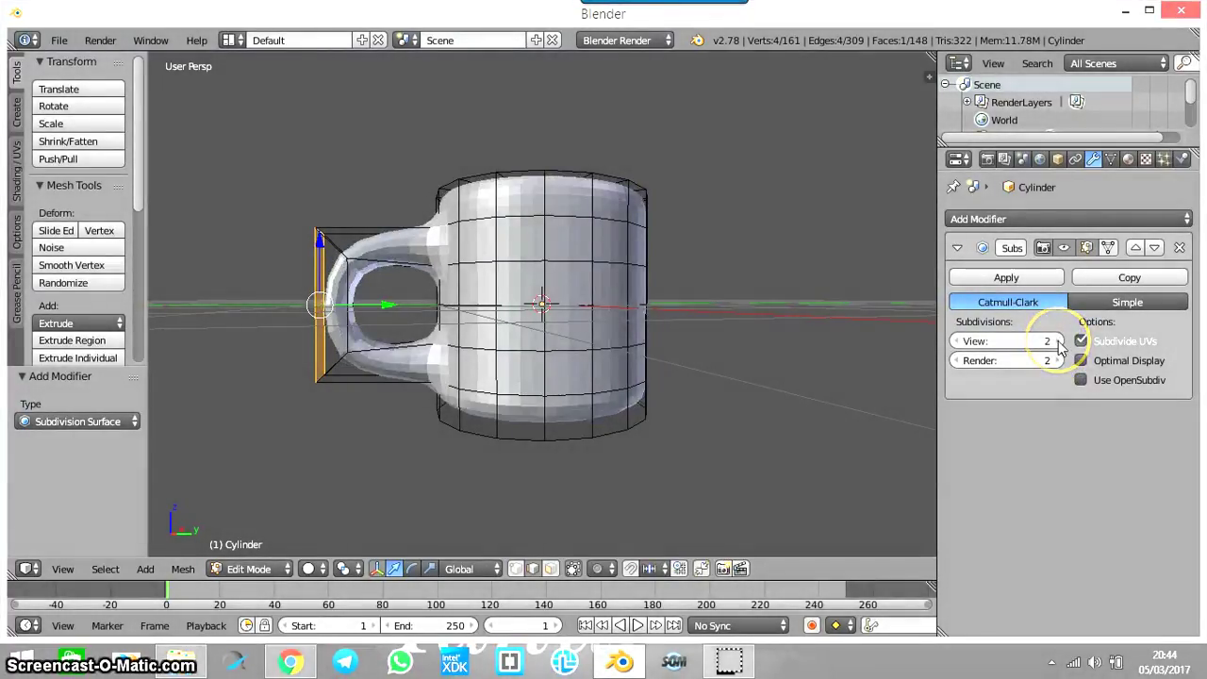
left_click(1059, 342)
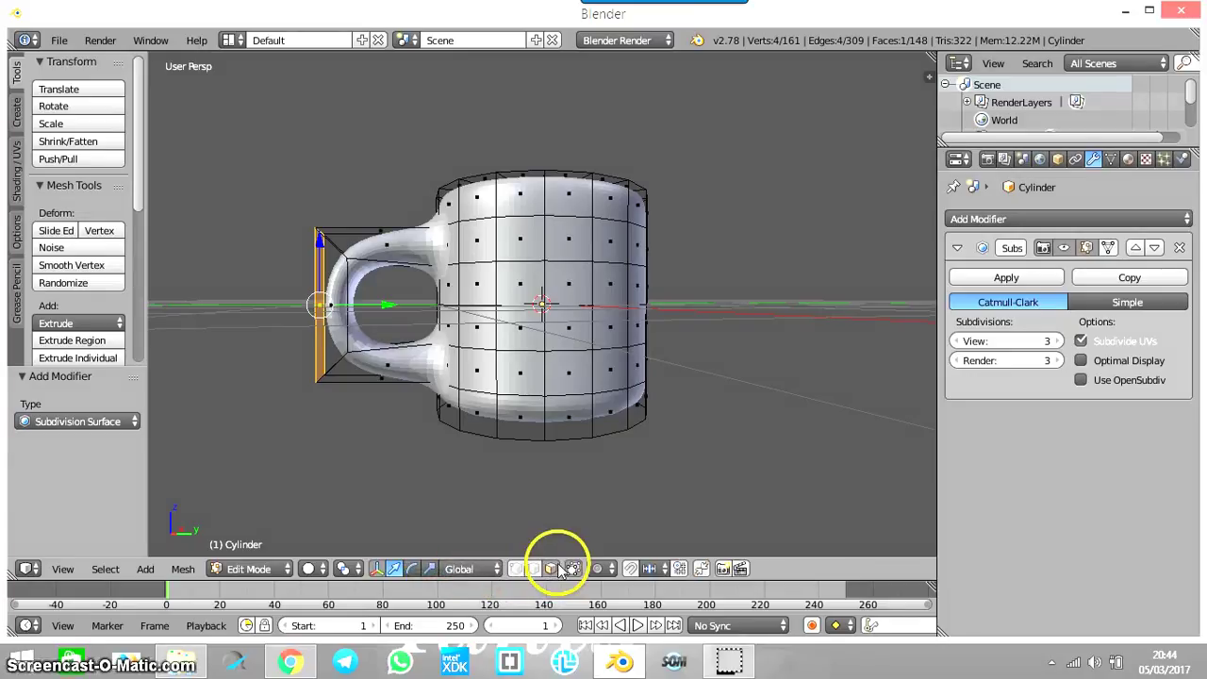
left_click(535, 571)
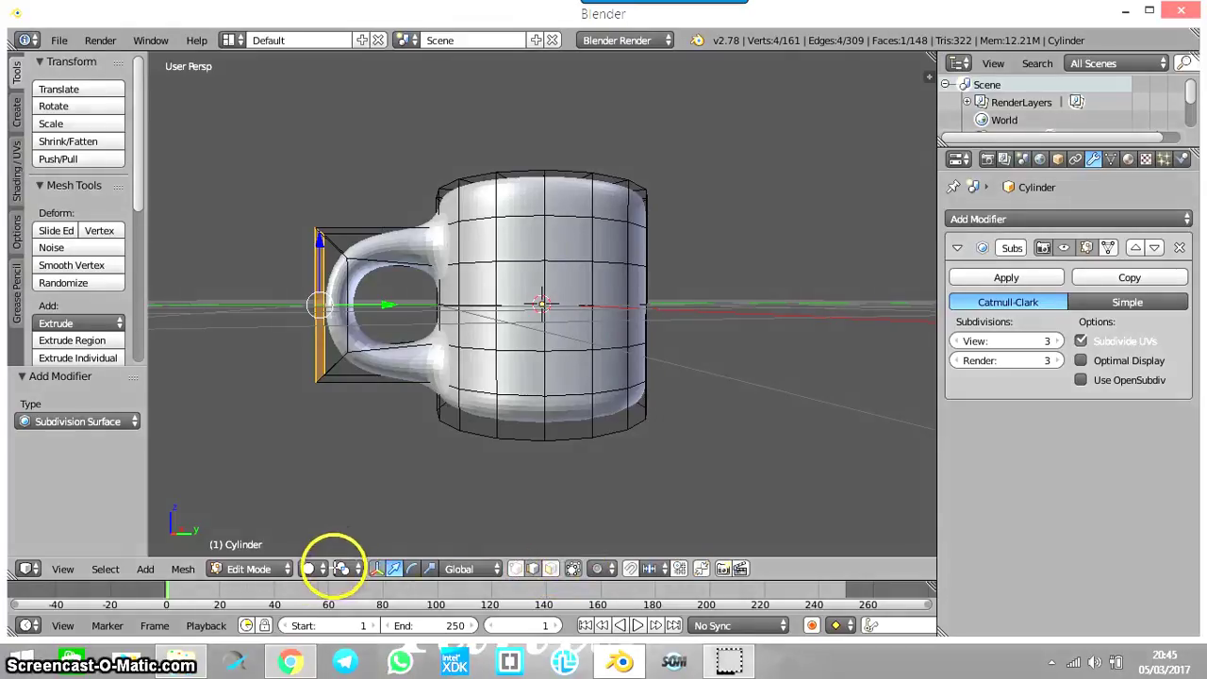
Step: Switch to Object Mode and examine the smoothed mug and its handle from several angles
left_click(281, 569)
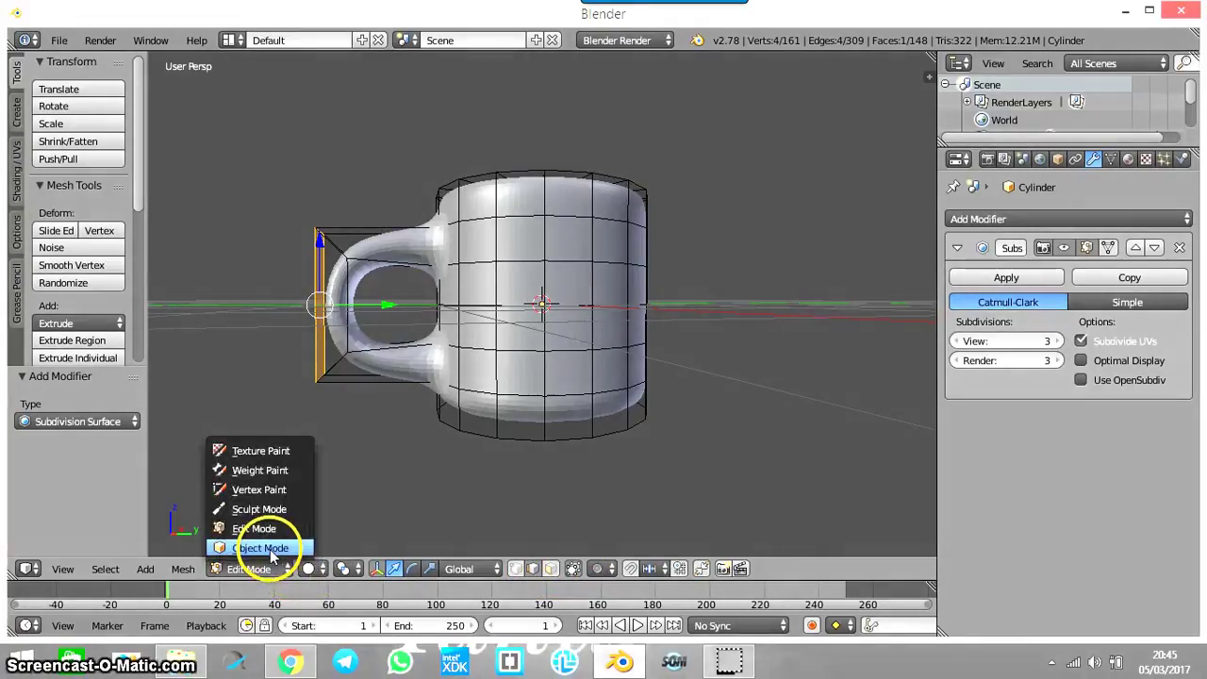
left_click(261, 548)
middle_click_drag(486, 467, 451, 510)
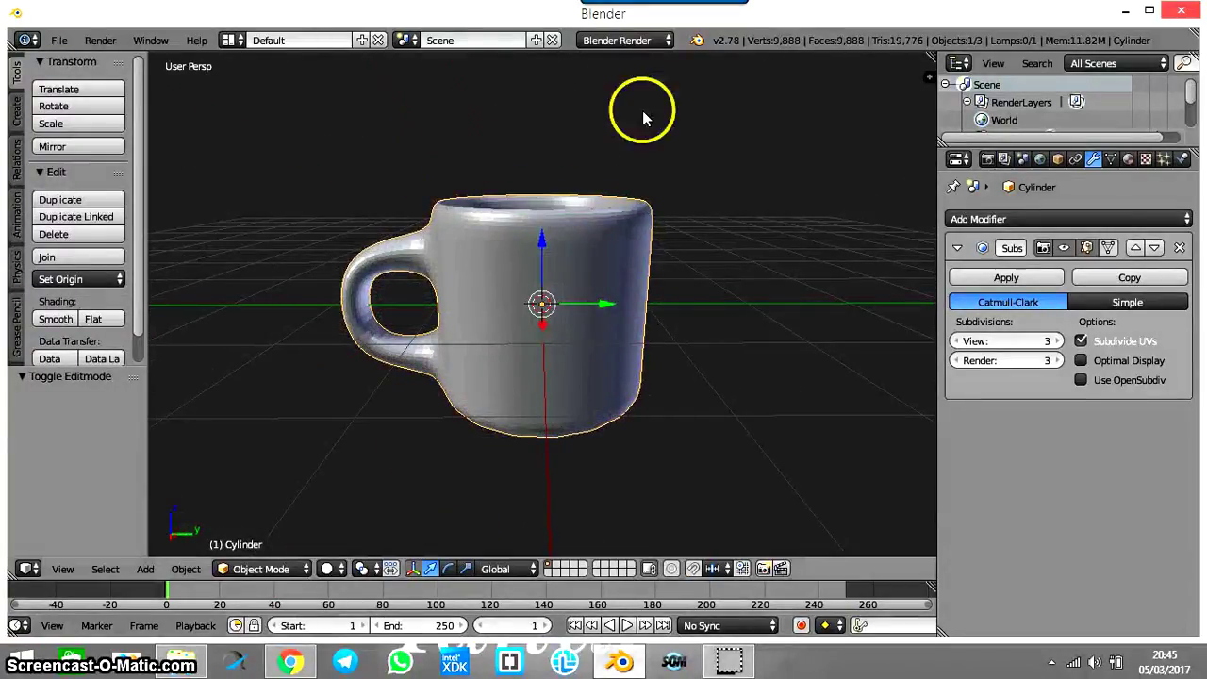
middle_click_drag(716, 237, 792, 214)
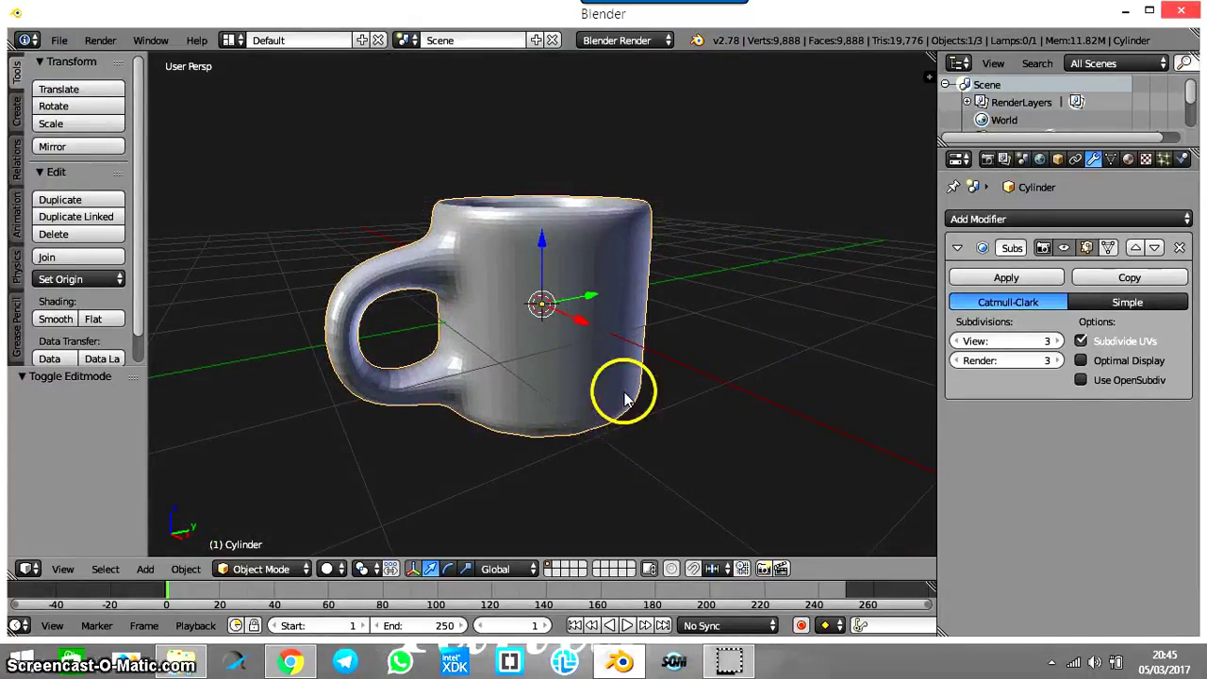
middle_click_drag(622, 396, 599, 384)
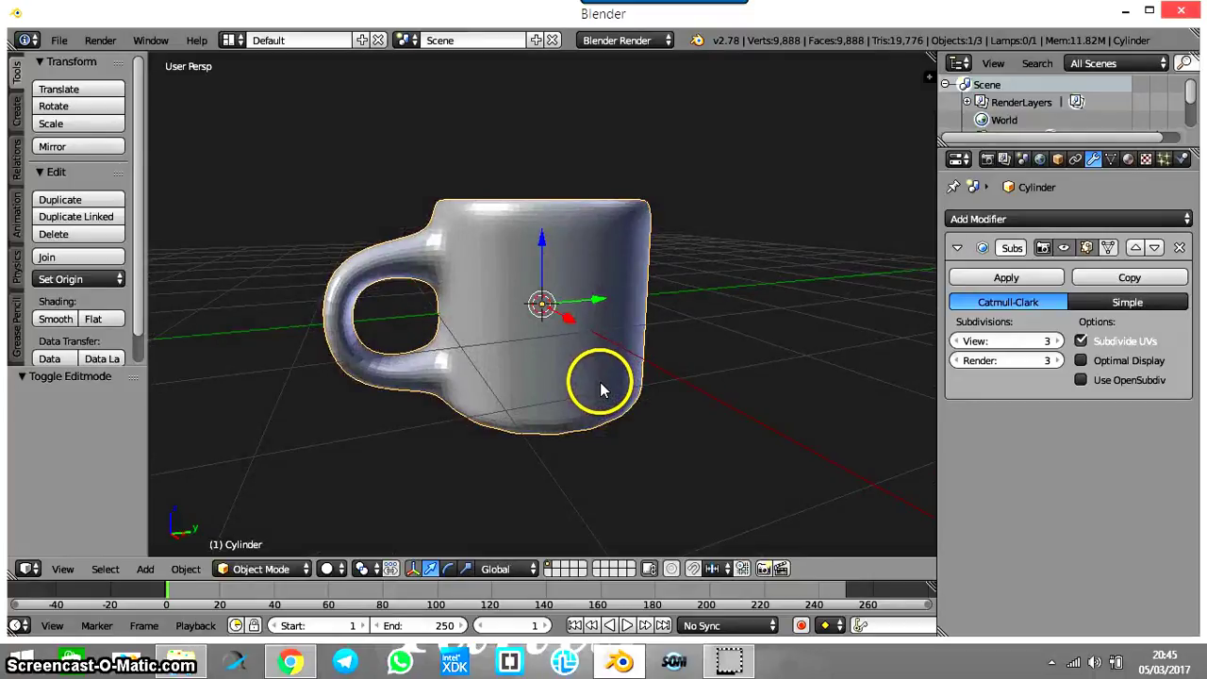
Step: In Edit Mode, add one loop cut to each of the handle's upper and lower arms, sliding both up against the mug body
left_click(292, 569)
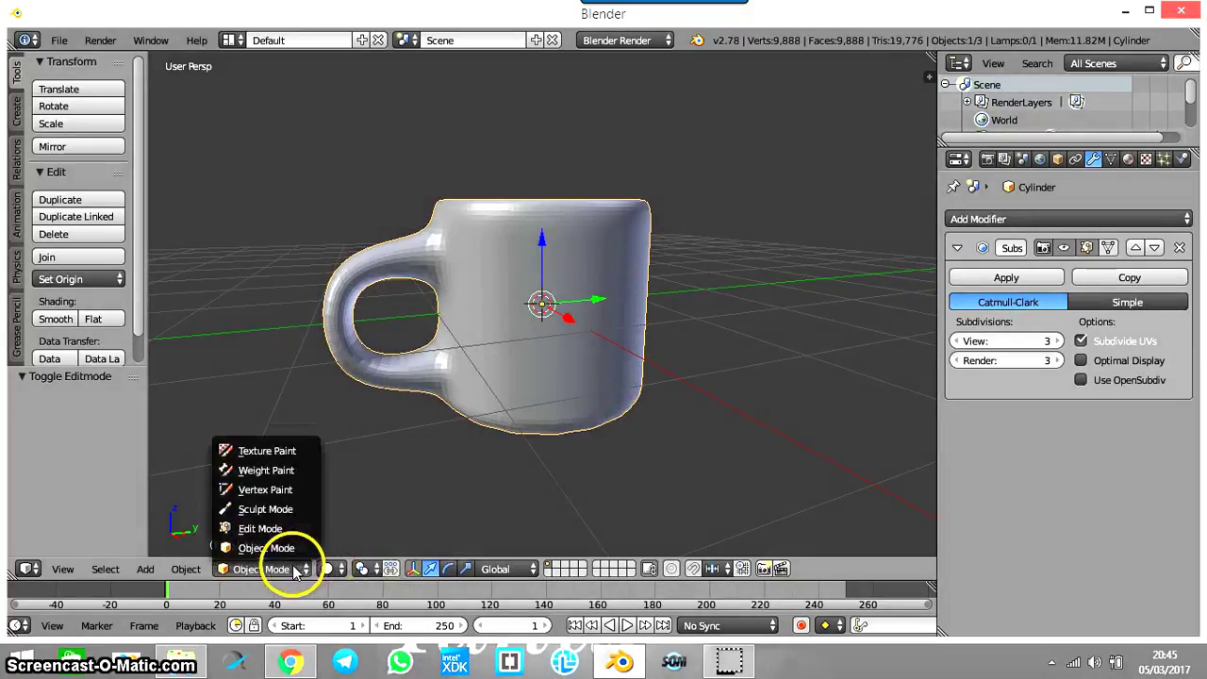
left_click(283, 529)
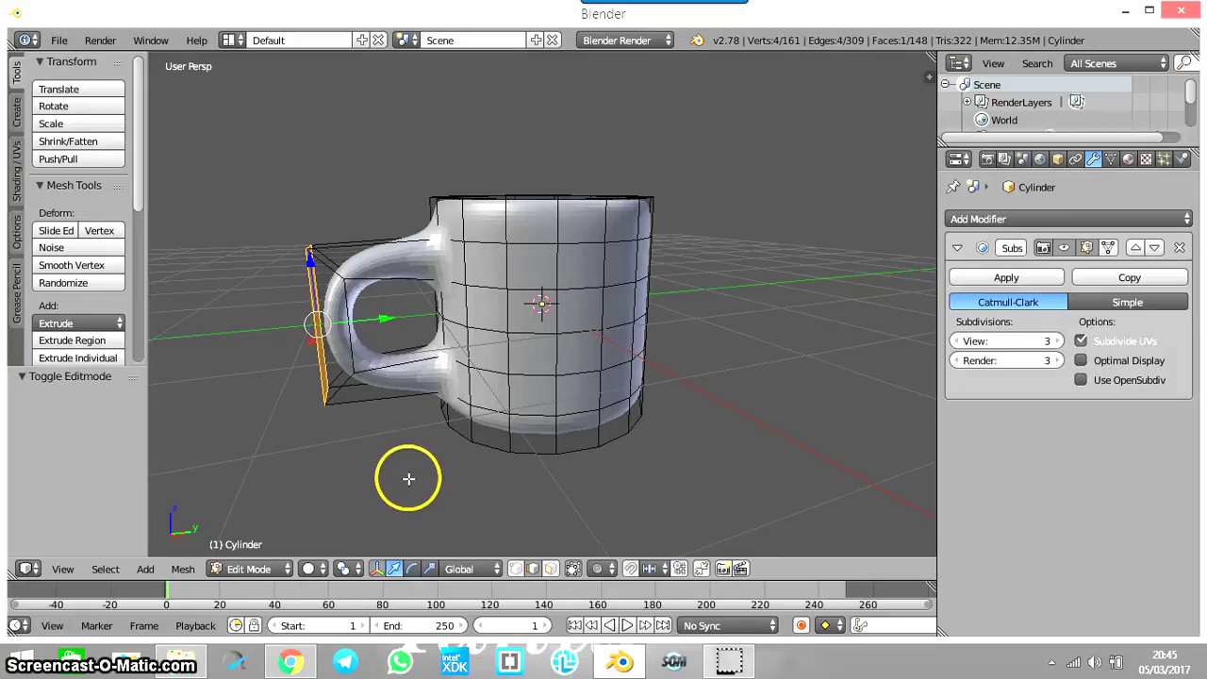
key("ctrl+r")
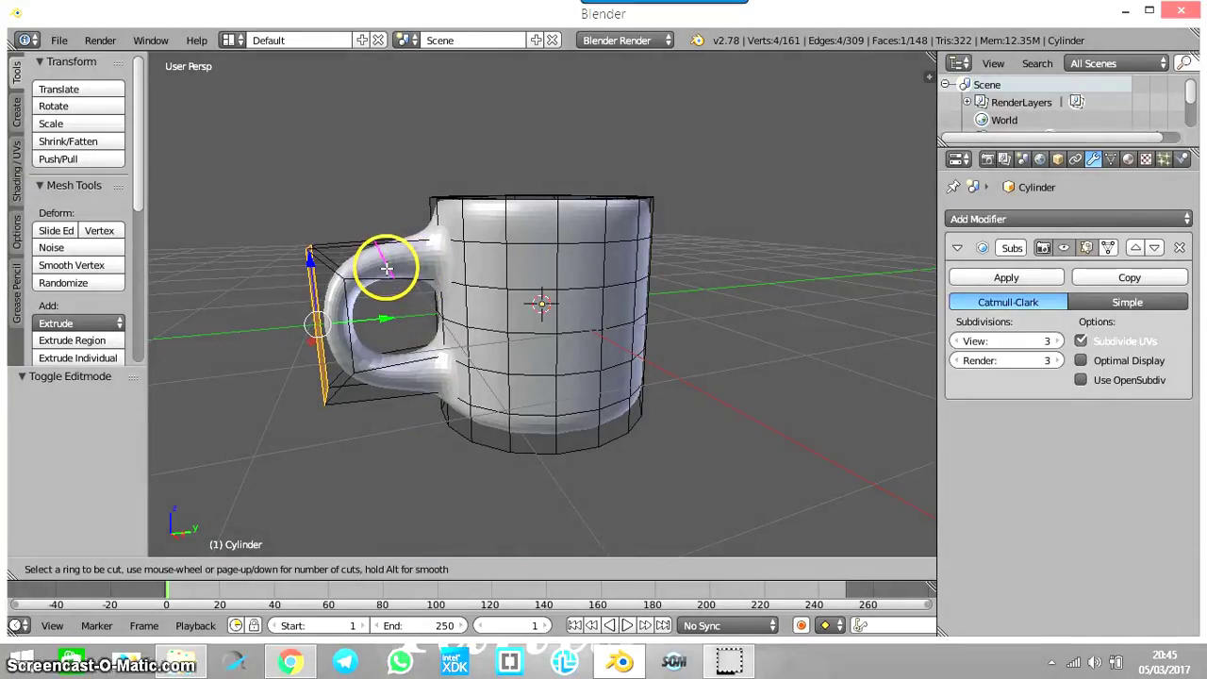
left_click(386, 269)
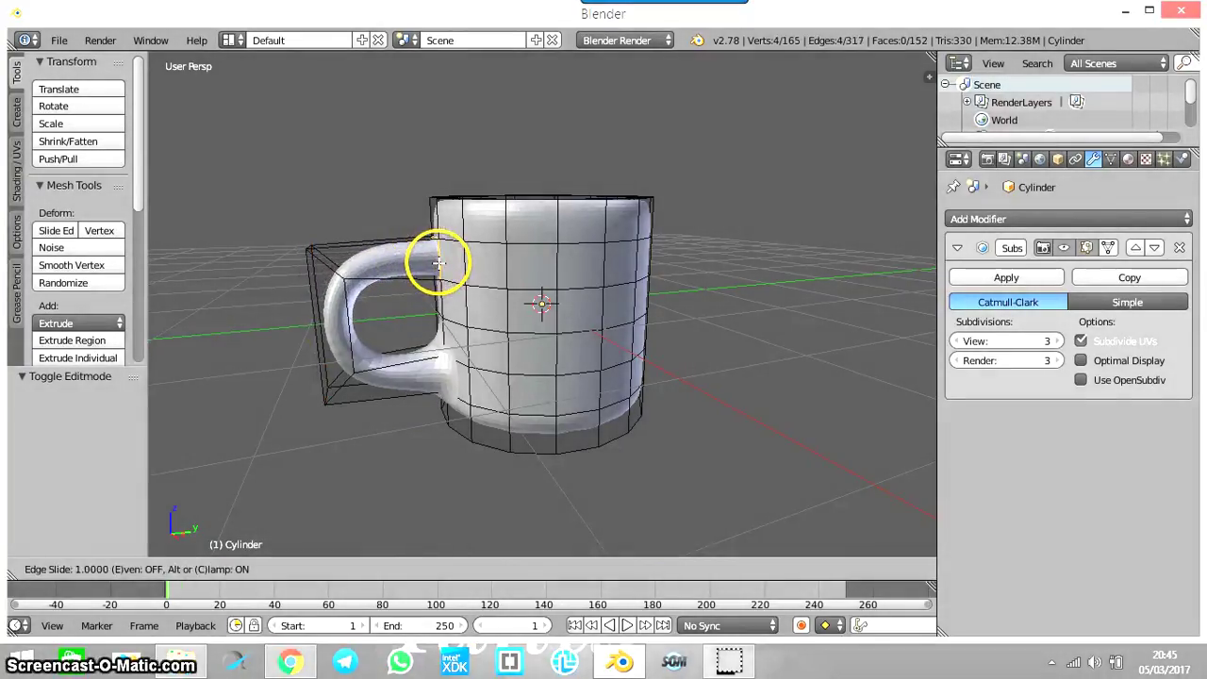
left_click(439, 264)
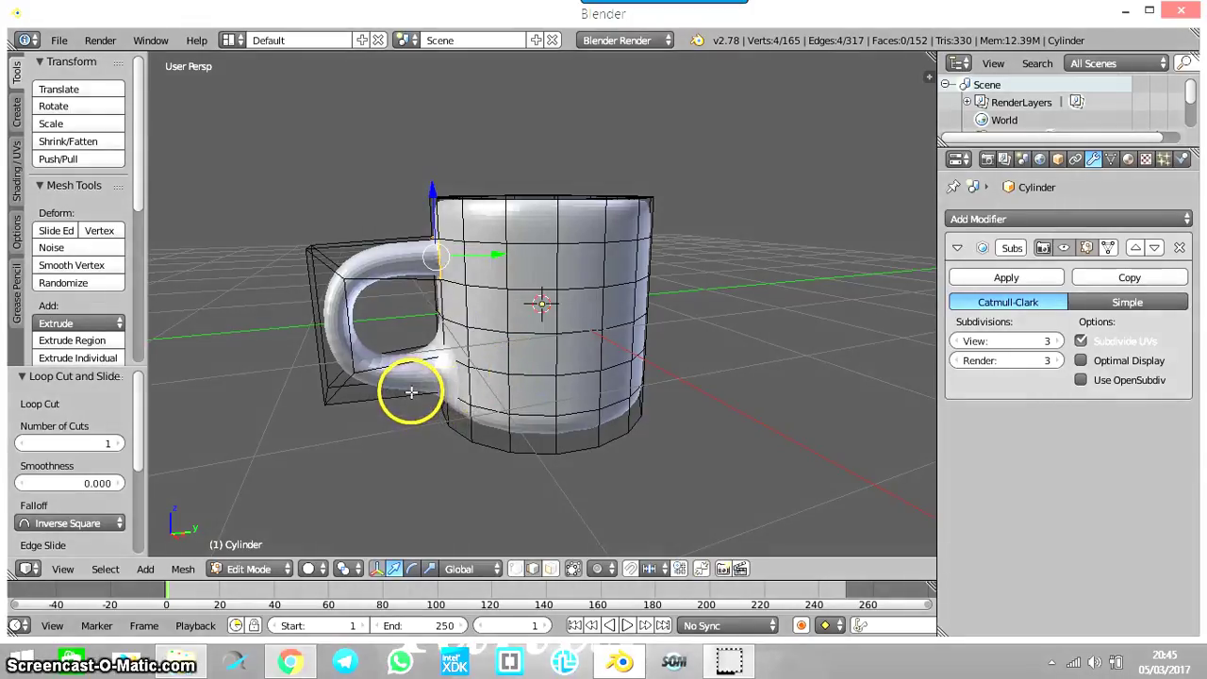
key("ctrl+r")
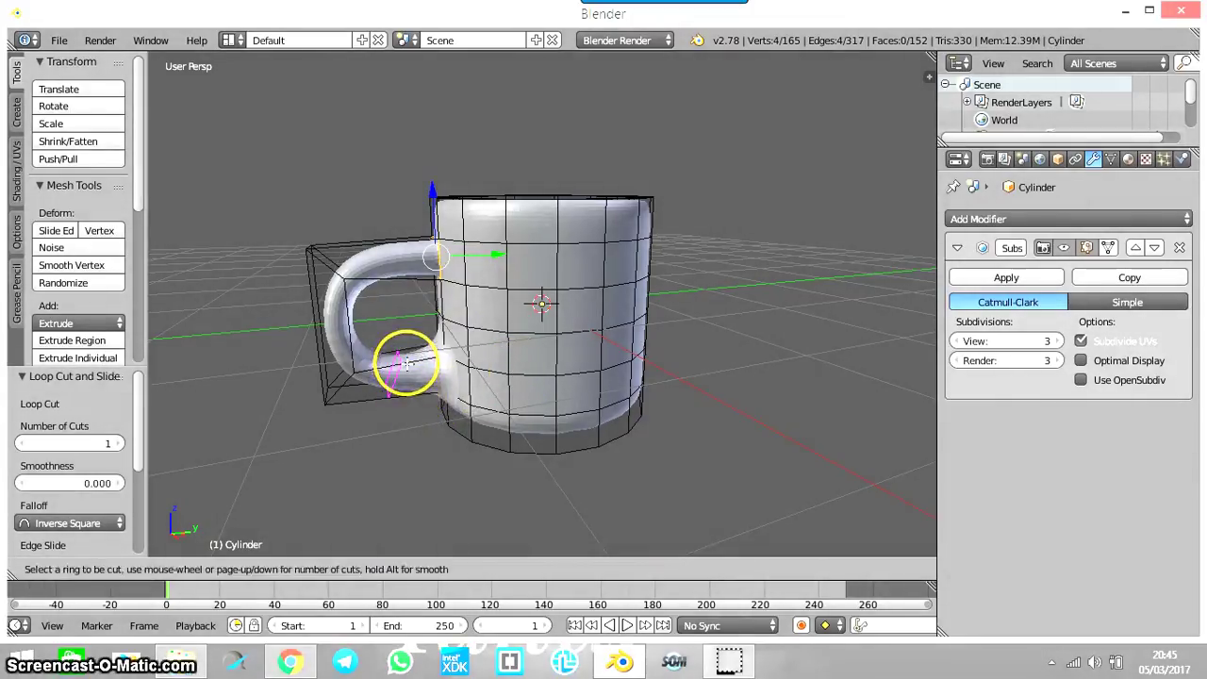
left_click(406, 363)
left_click(472, 361)
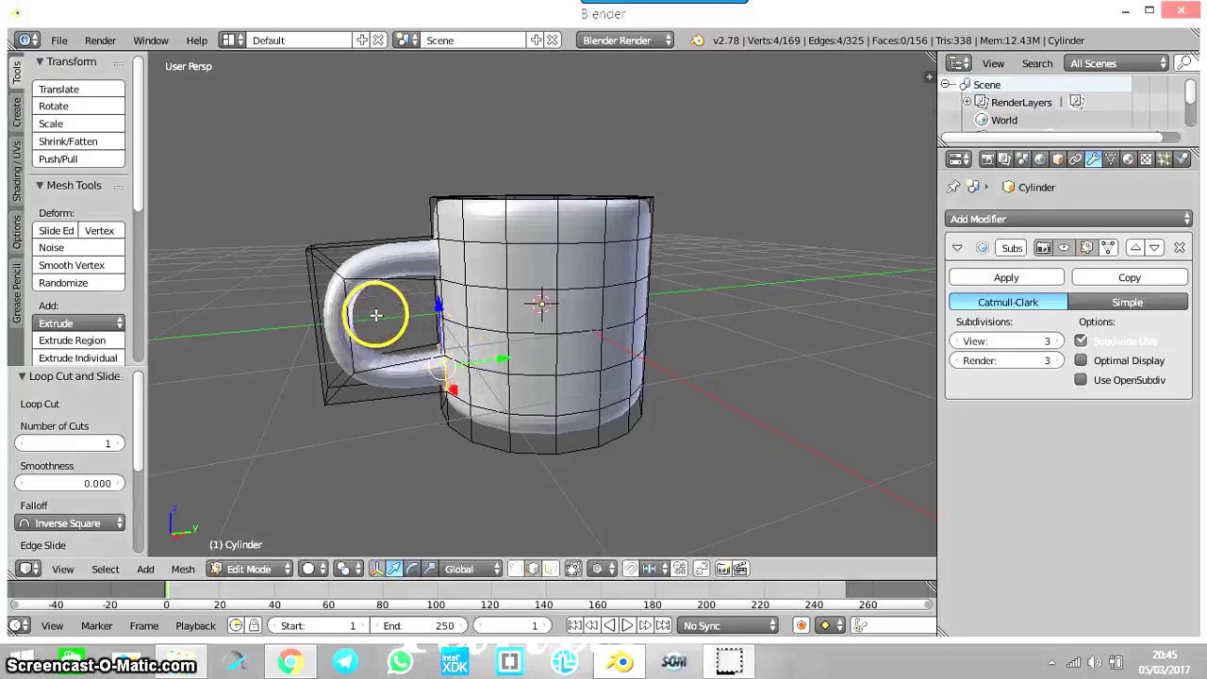
Step: Move the edge loop at the handle's upper outer corner away from the mug by about X -0.125, Y -0.347, Z -0.068
right_click(332, 269)
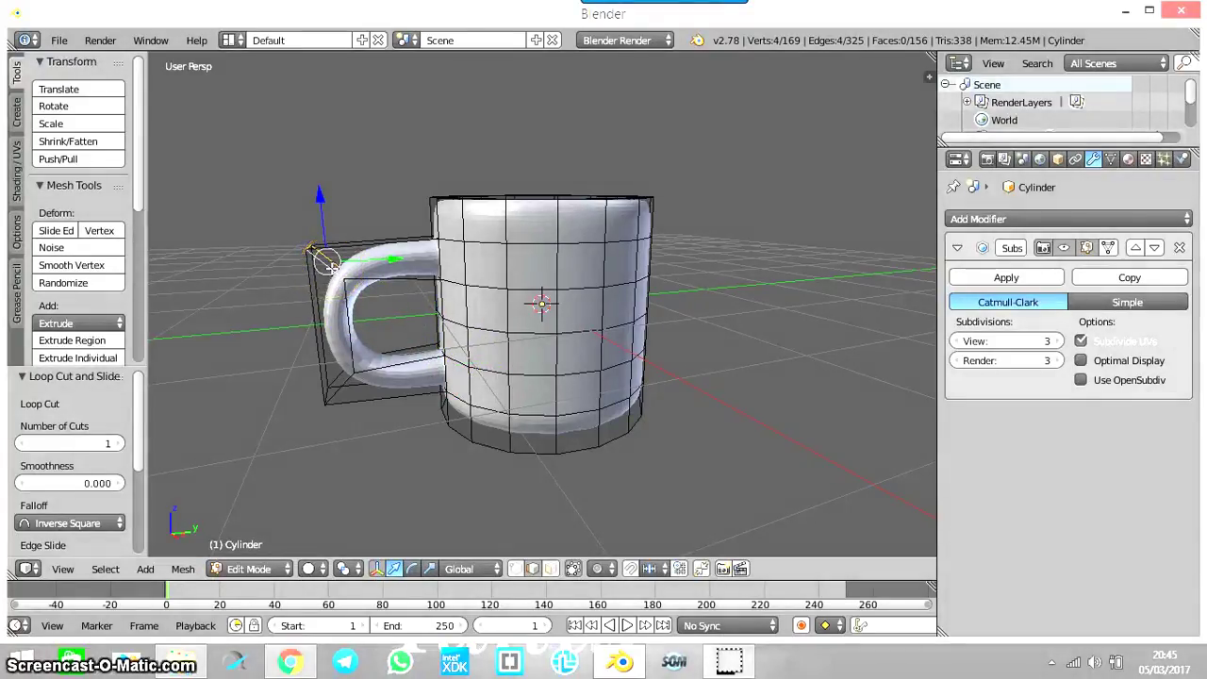
key("g")
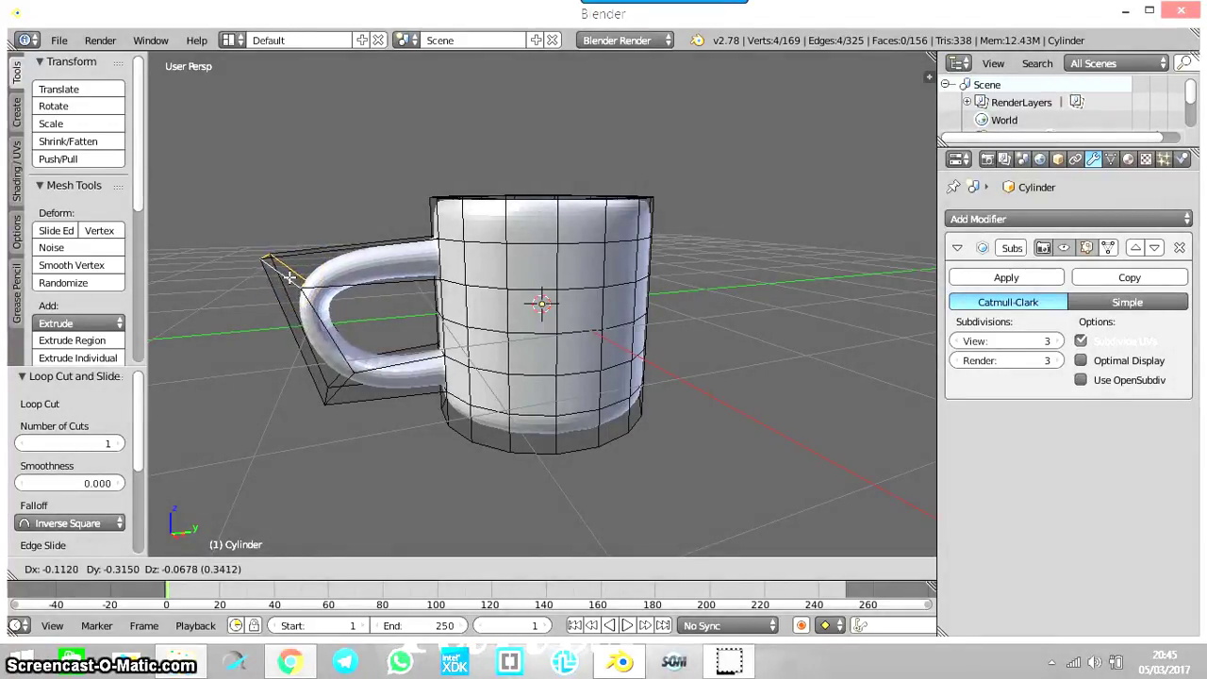
left_click(281, 276)
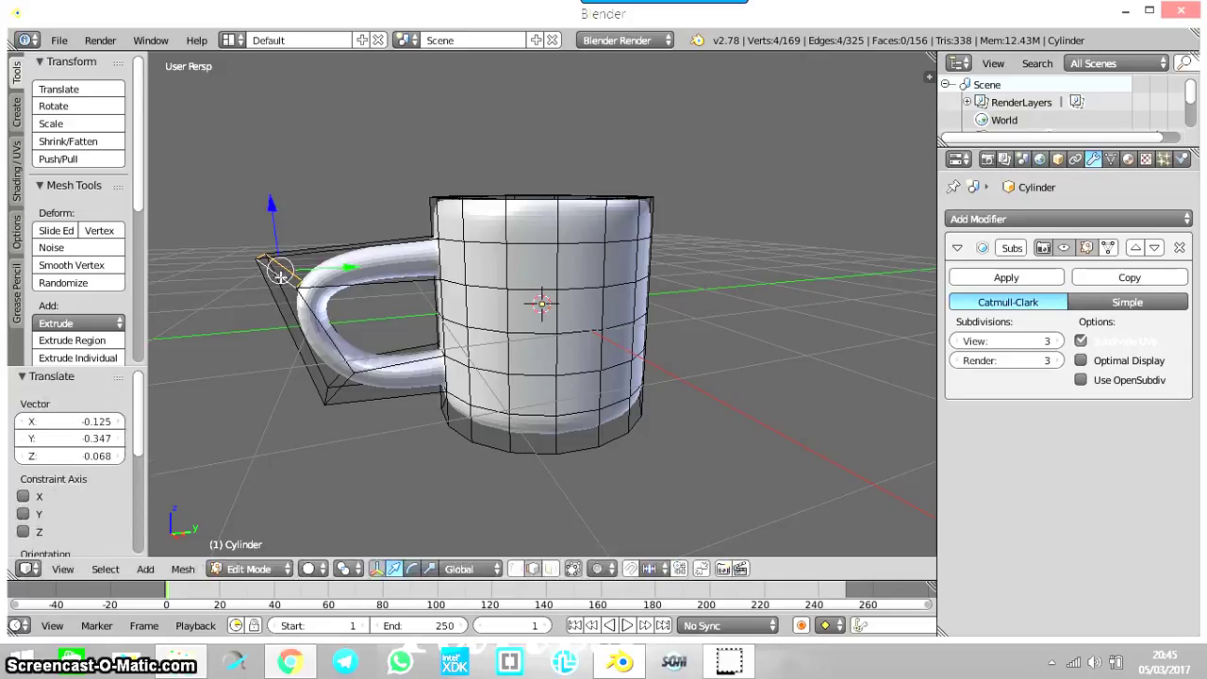
left_click_drag(281, 276, 340, 379)
right_click(341, 379)
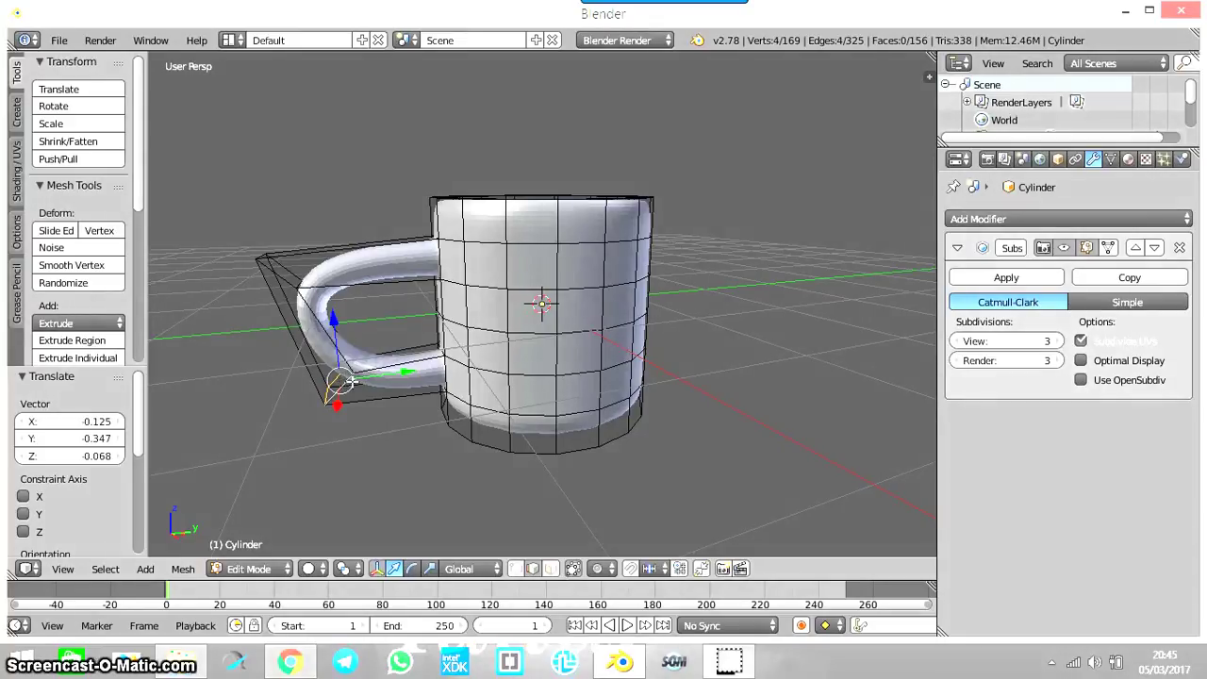
key("g")
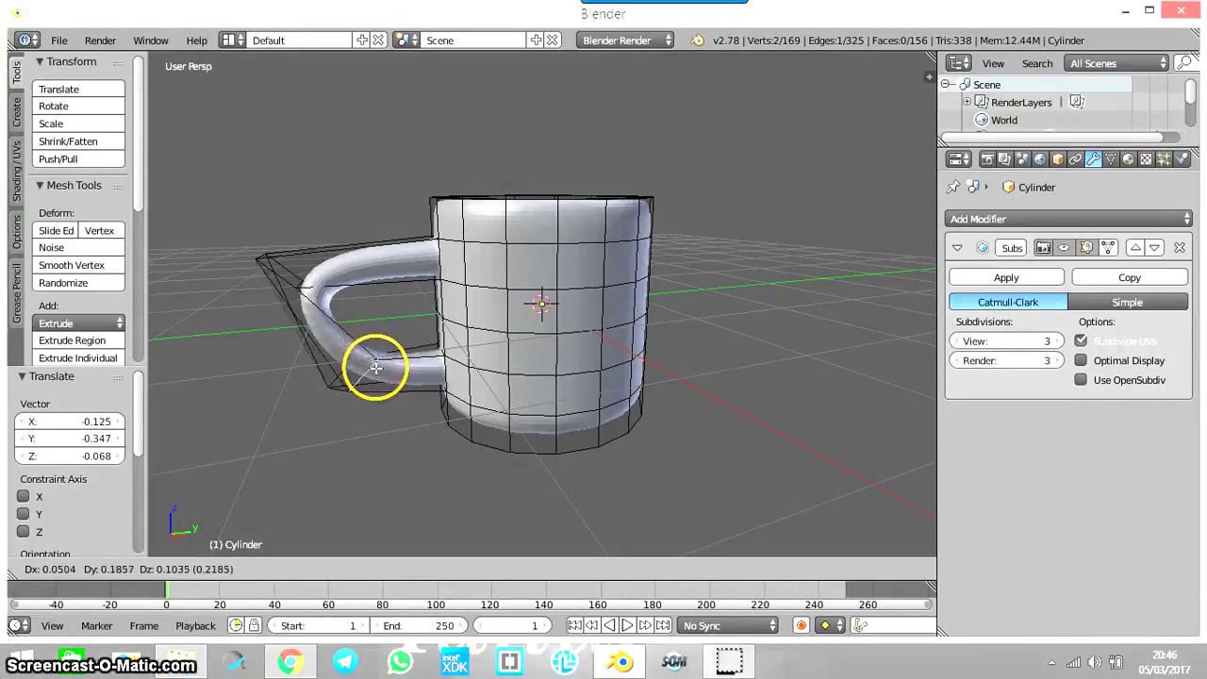
left_click(372, 368)
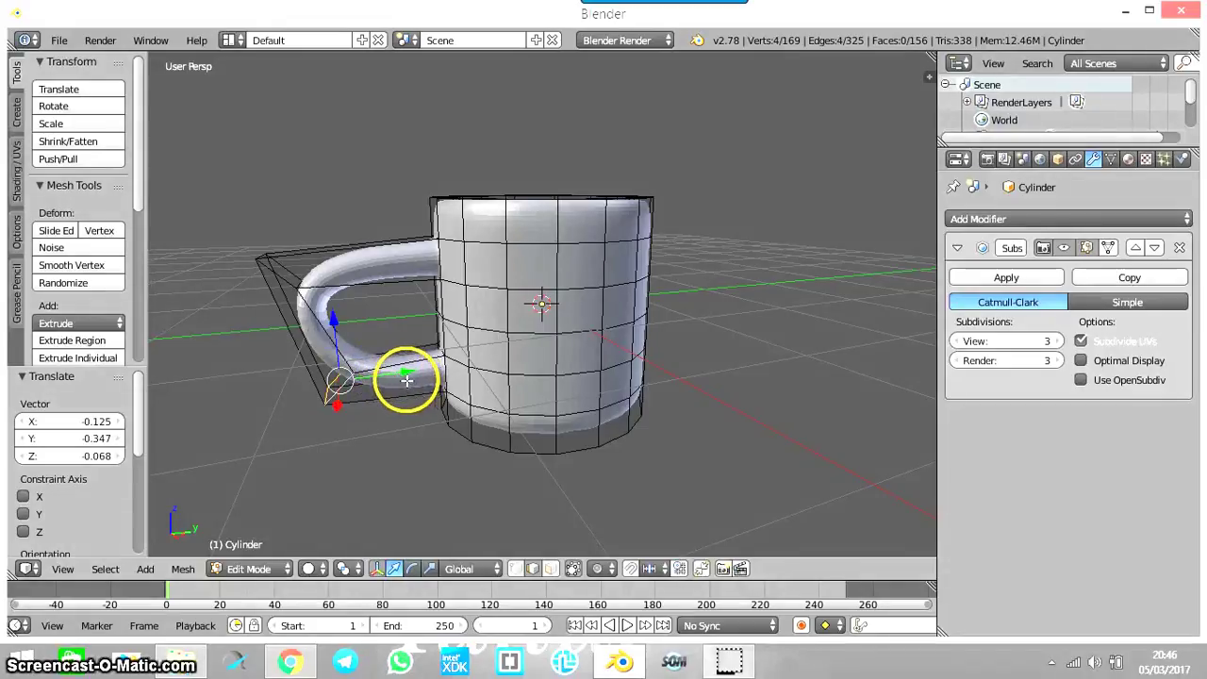
right_click(405, 379)
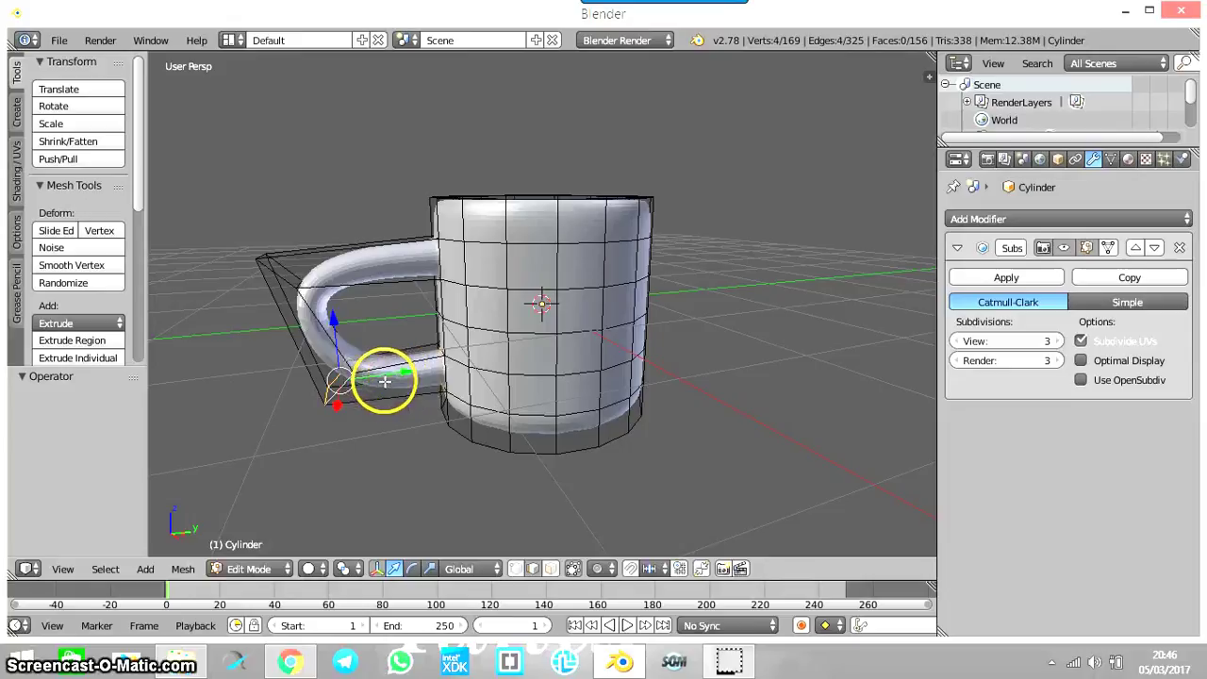
right_click_drag(347, 382, 377, 382)
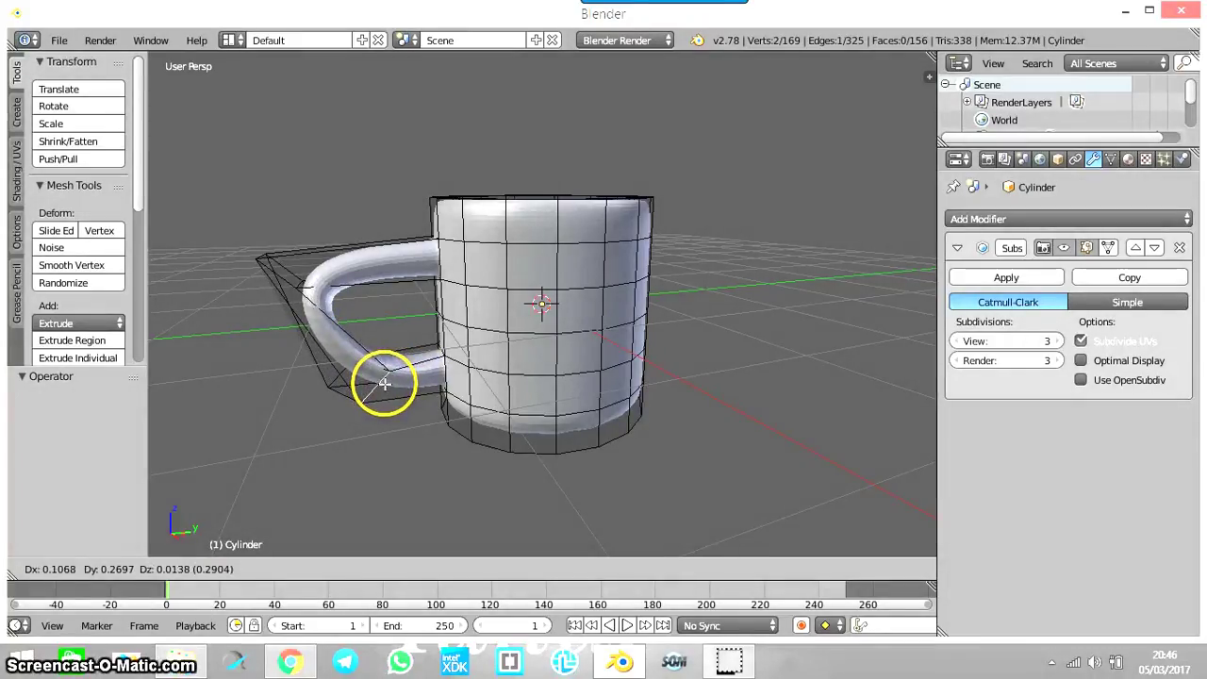
right_click_drag(382, 383, 374, 384)
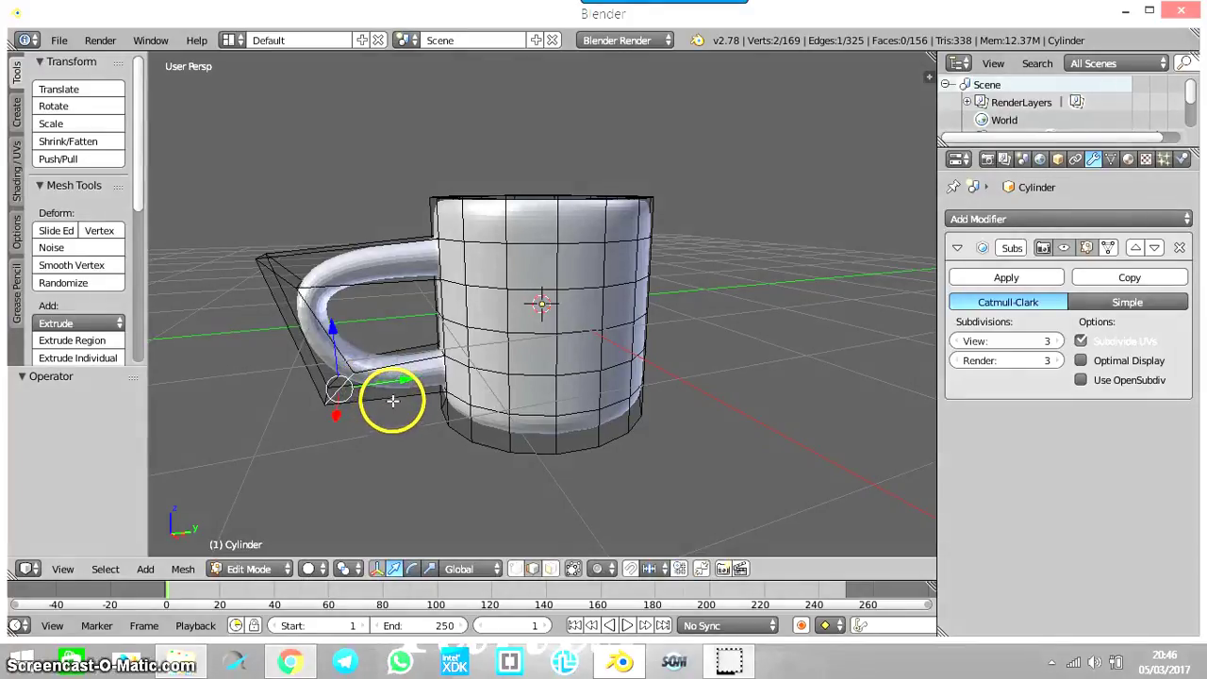
Step: Add one loop cut to the handle's lower arm and slide it up against the mug body
key("ctrl+r")
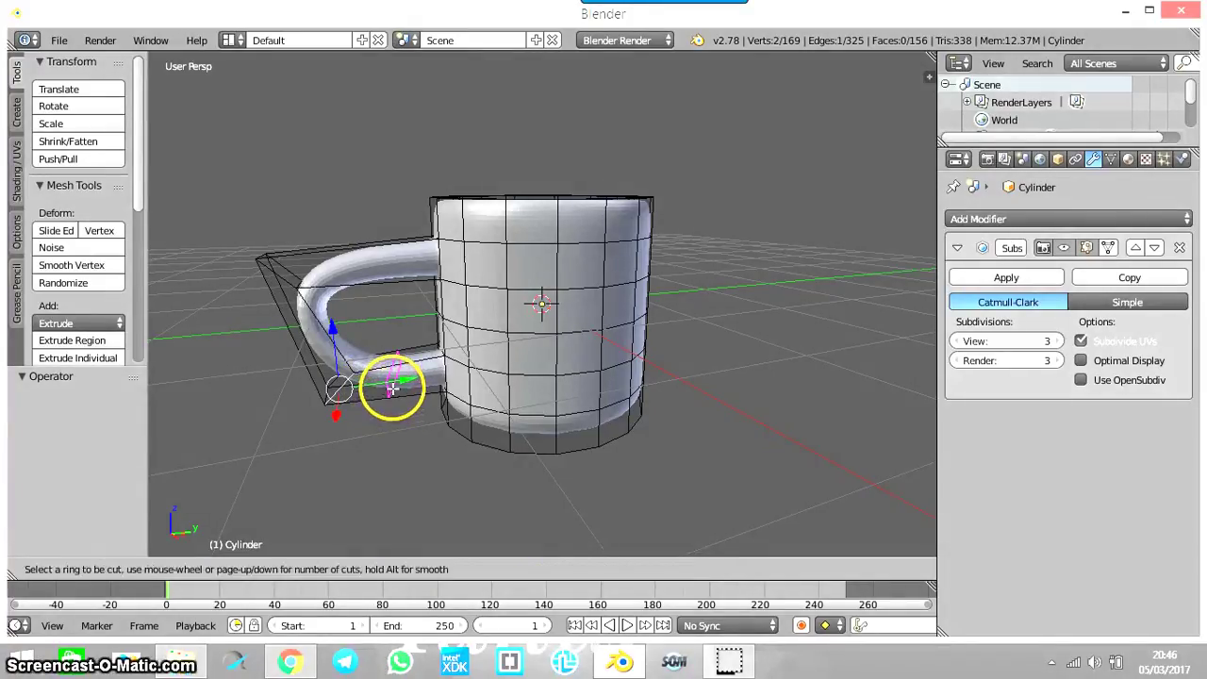
left_click(391, 387)
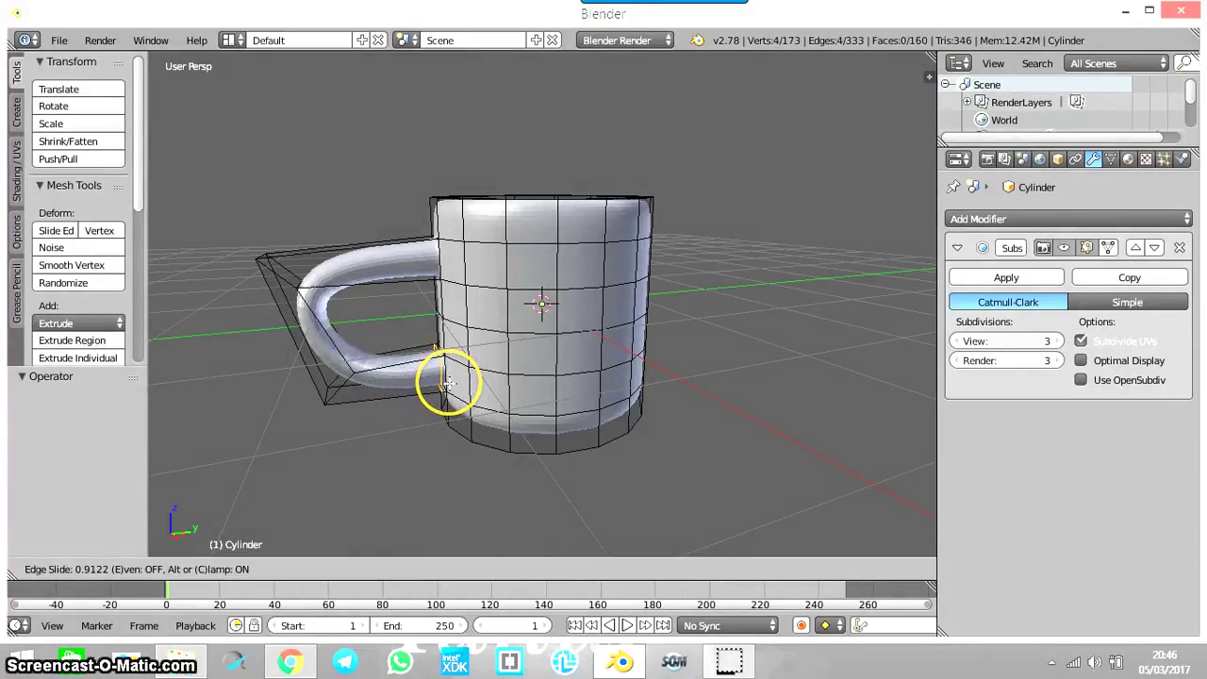
left_click(445, 380)
left_click(393, 450)
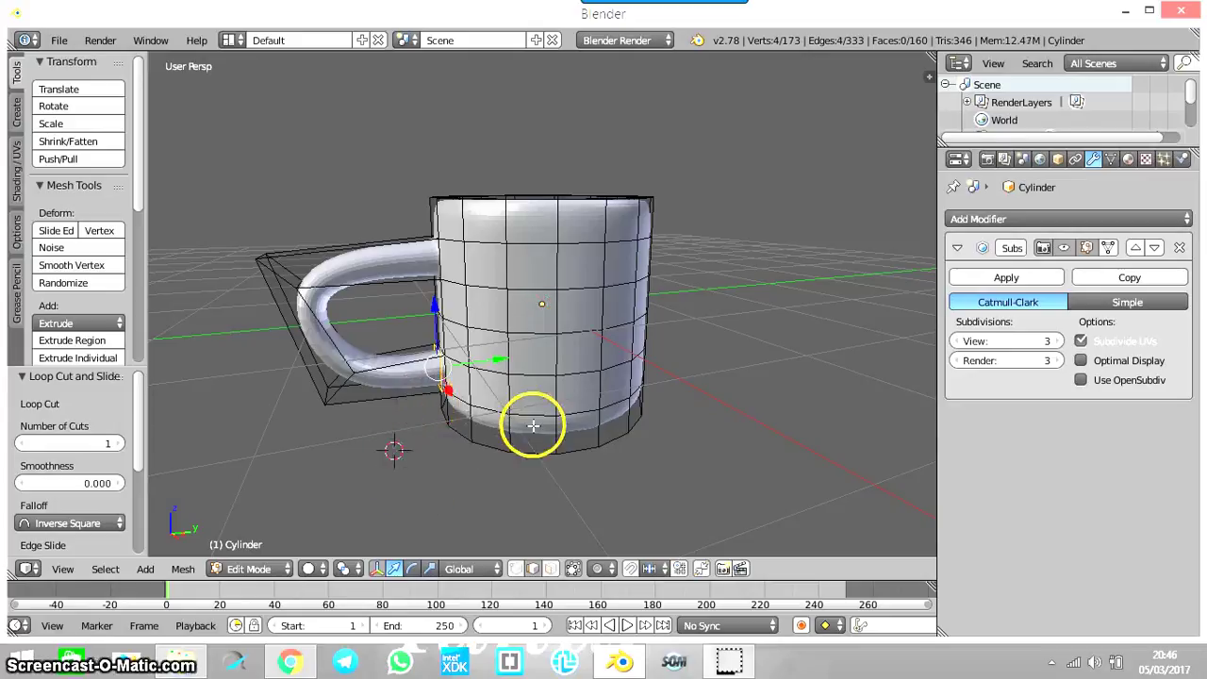
Step: Add one horizontal loop cut around the lowest band of the mug body and slide it down to the base edge
right_click(616, 451)
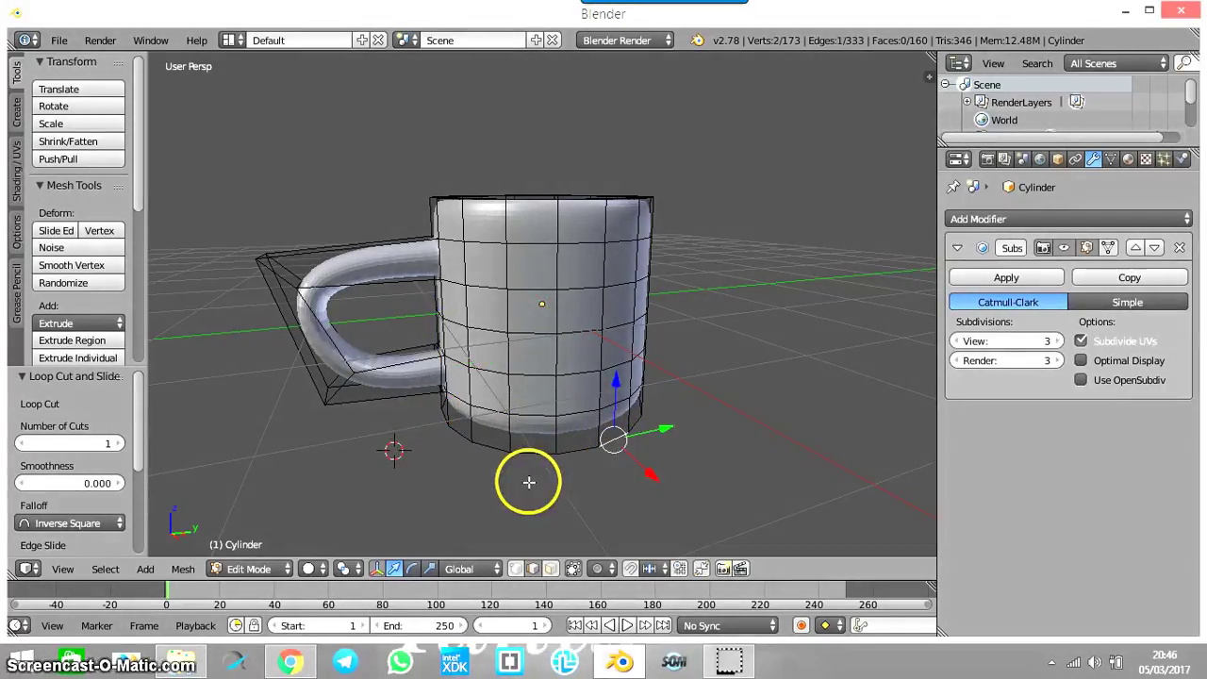
mouse_move(529, 482)
middle_mouse_down()
mouse_move(638, 474)
mouse_move(779, 436)
mouse_move(581, 456)
mouse_move(790, 447)
mouse_move(836, 429)
mouse_move(811, 482)
mouse_move(584, 531)
mouse_move(520, 499)
mouse_move(547, 474)
mouse_move(539, 437)
mouse_move(513, 478)
middle_mouse_up()
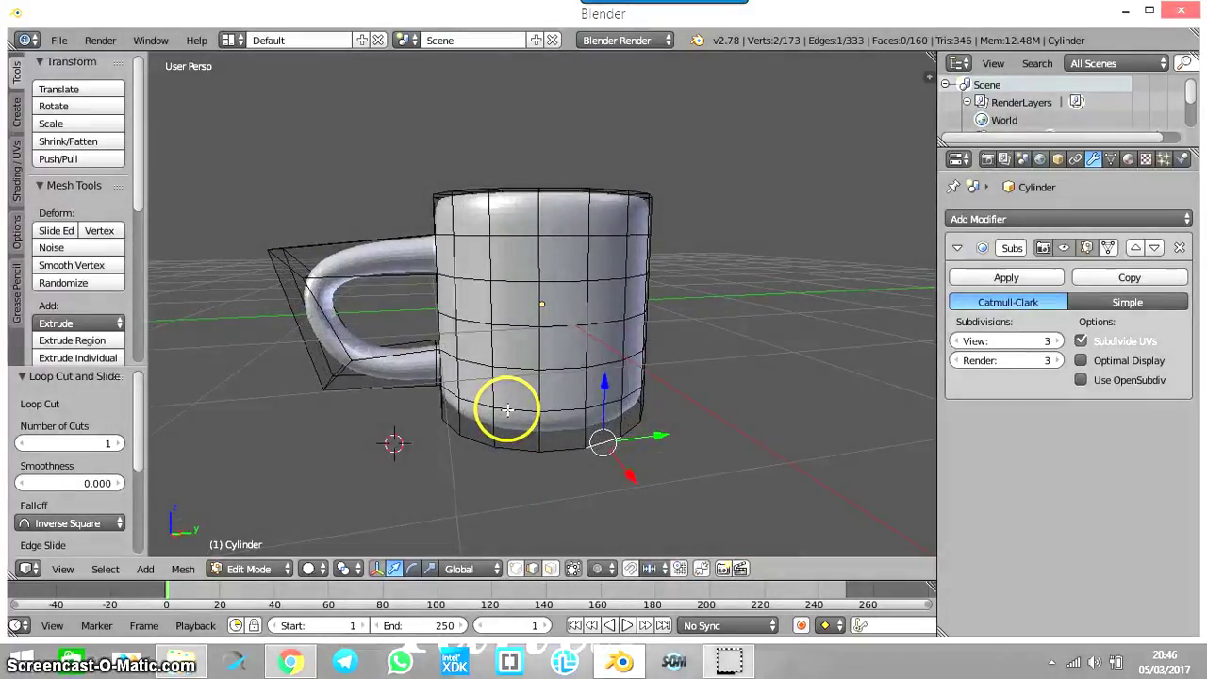
key("ctrl+r")
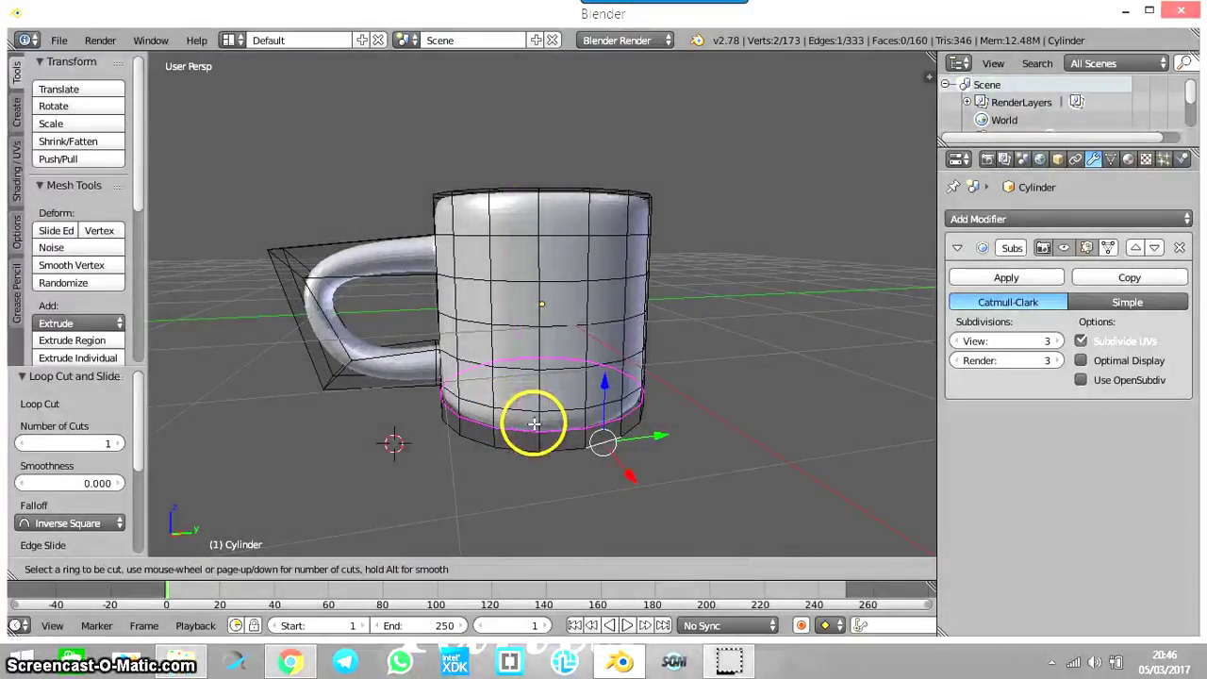
left_click(535, 432)
left_click(539, 451)
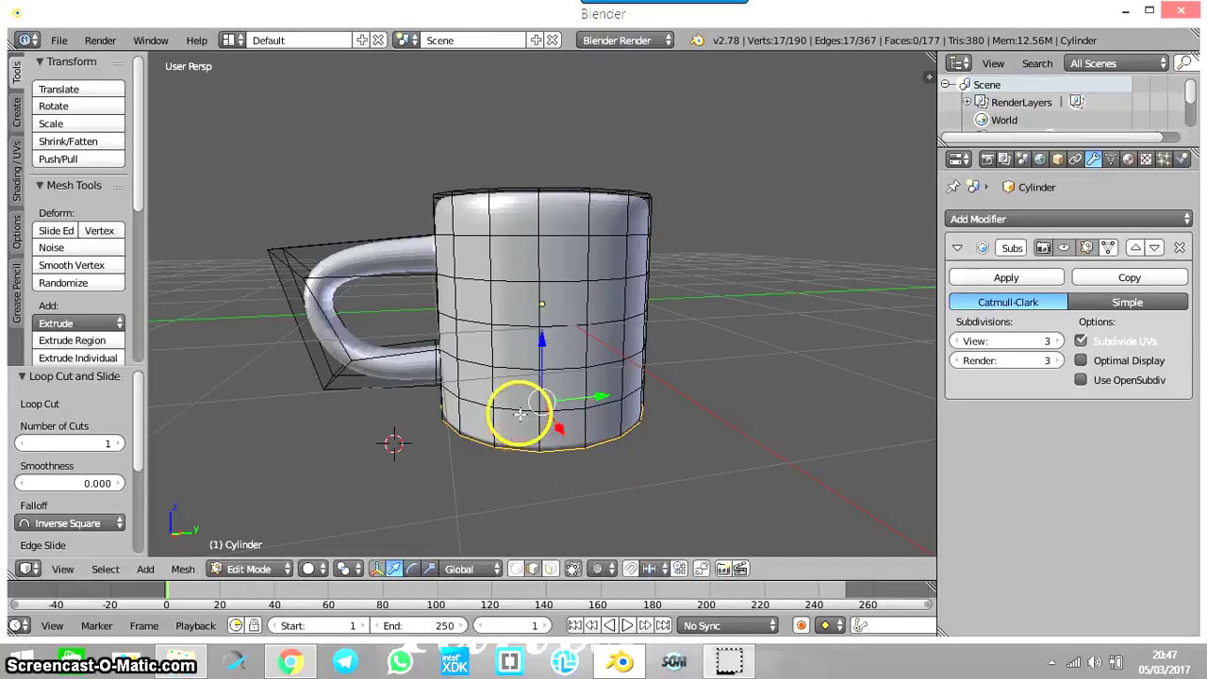
Step: Add one horizontal loop cut around the mug body's uppermost band and slide it up to the rim
key("ctrl+r")
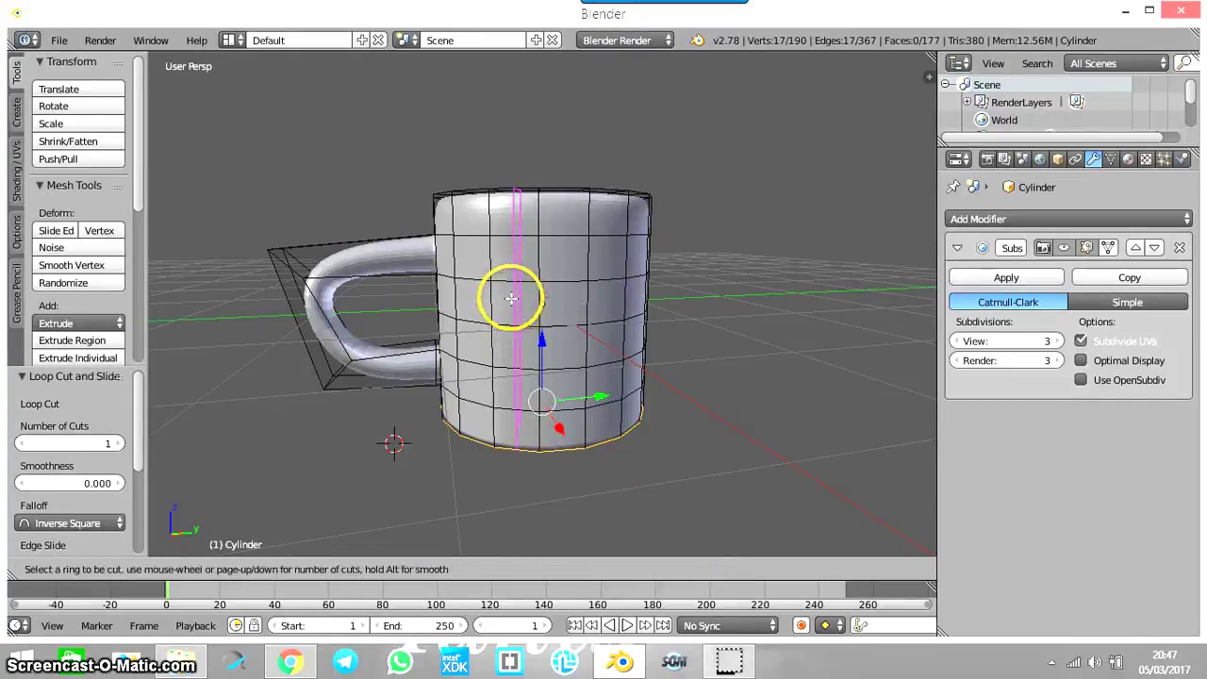
left_click(528, 219)
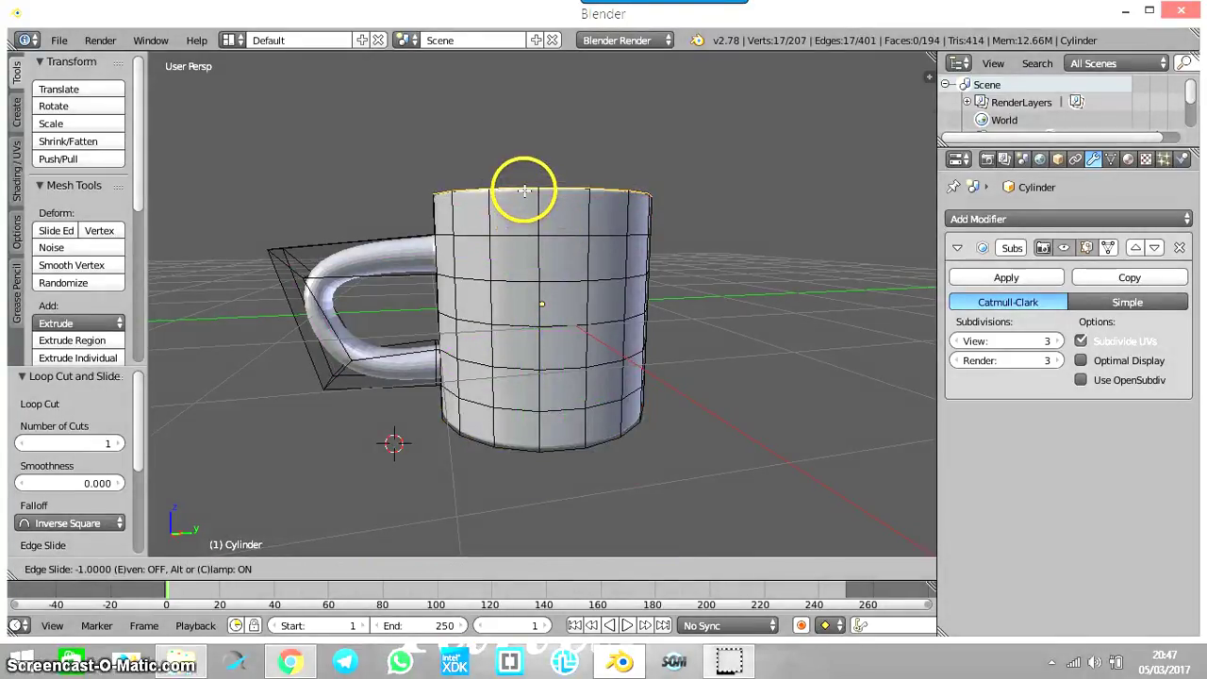
left_click(526, 190)
middle_click_drag(698, 243, 666, 381)
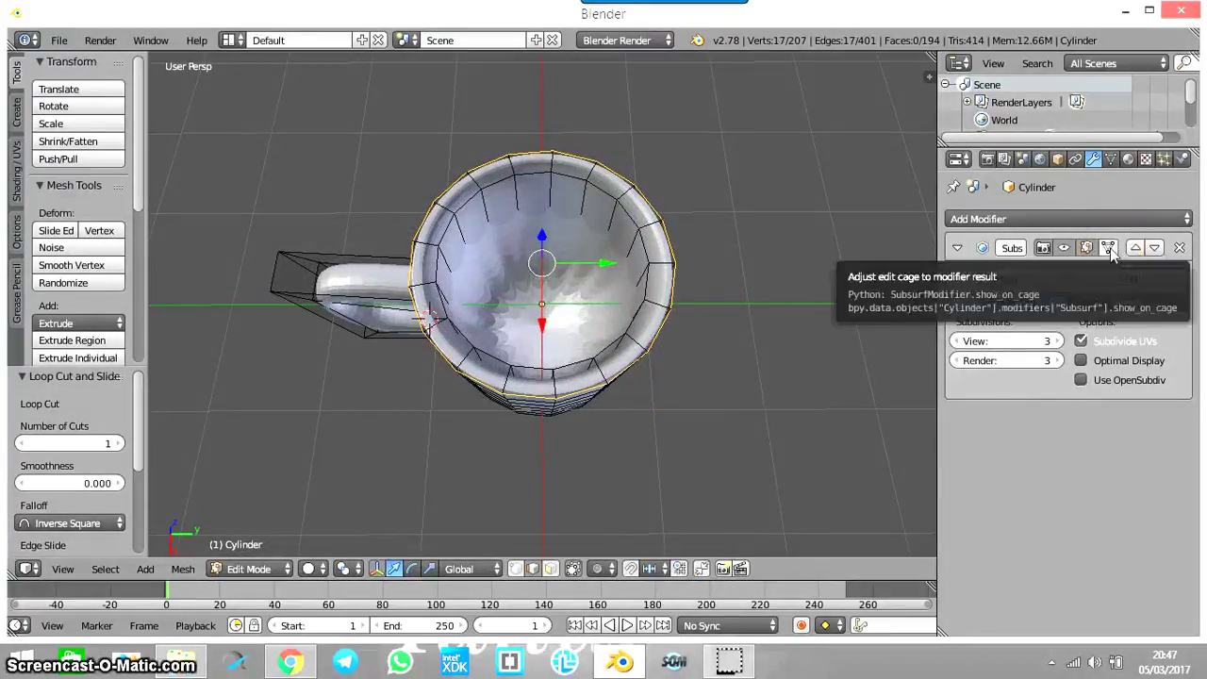
left_click(1110, 160)
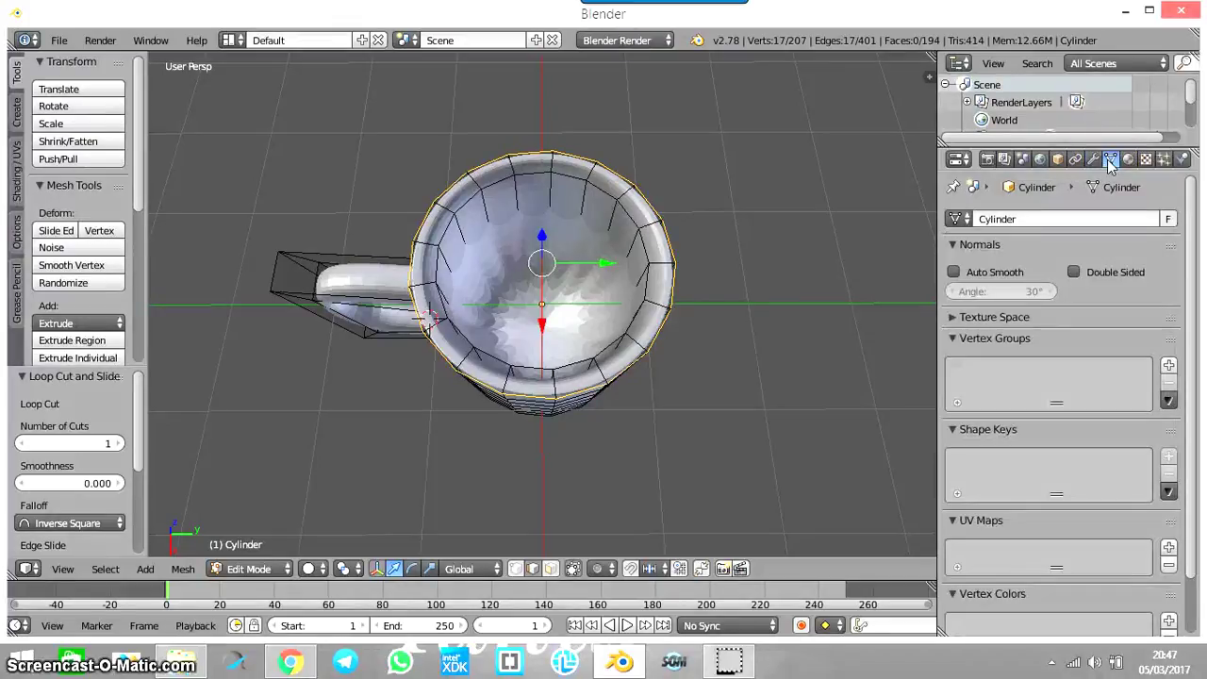
left_click(614, 288)
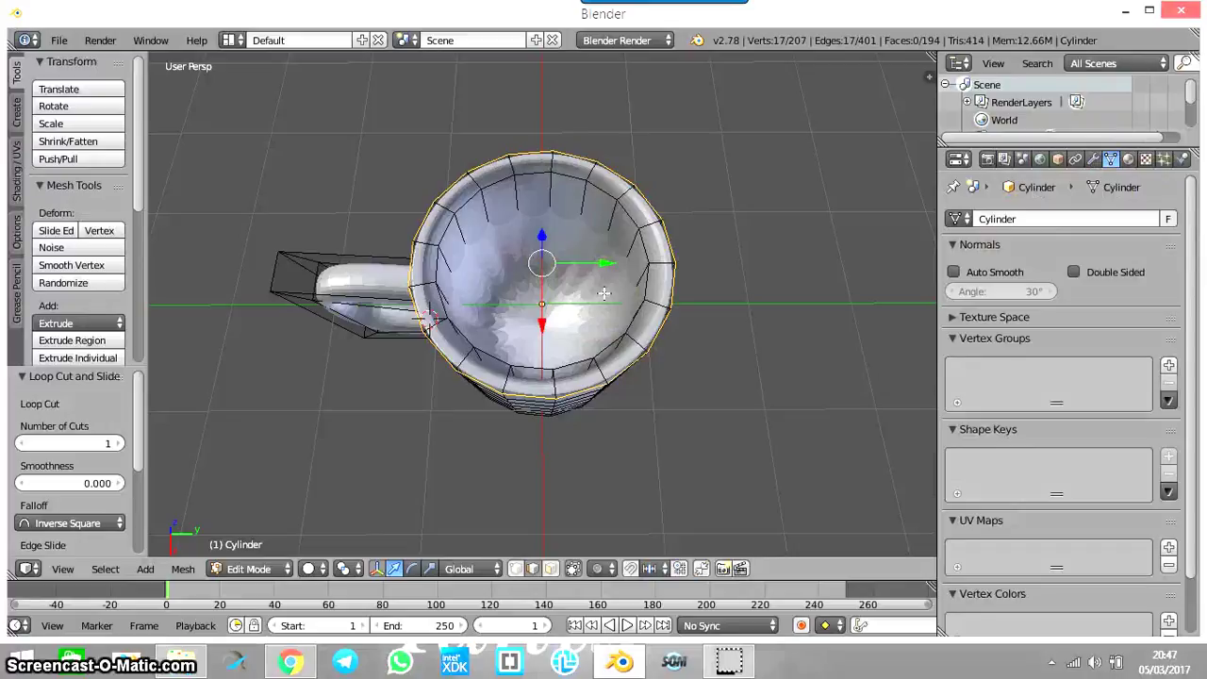
key("ctrl+r")
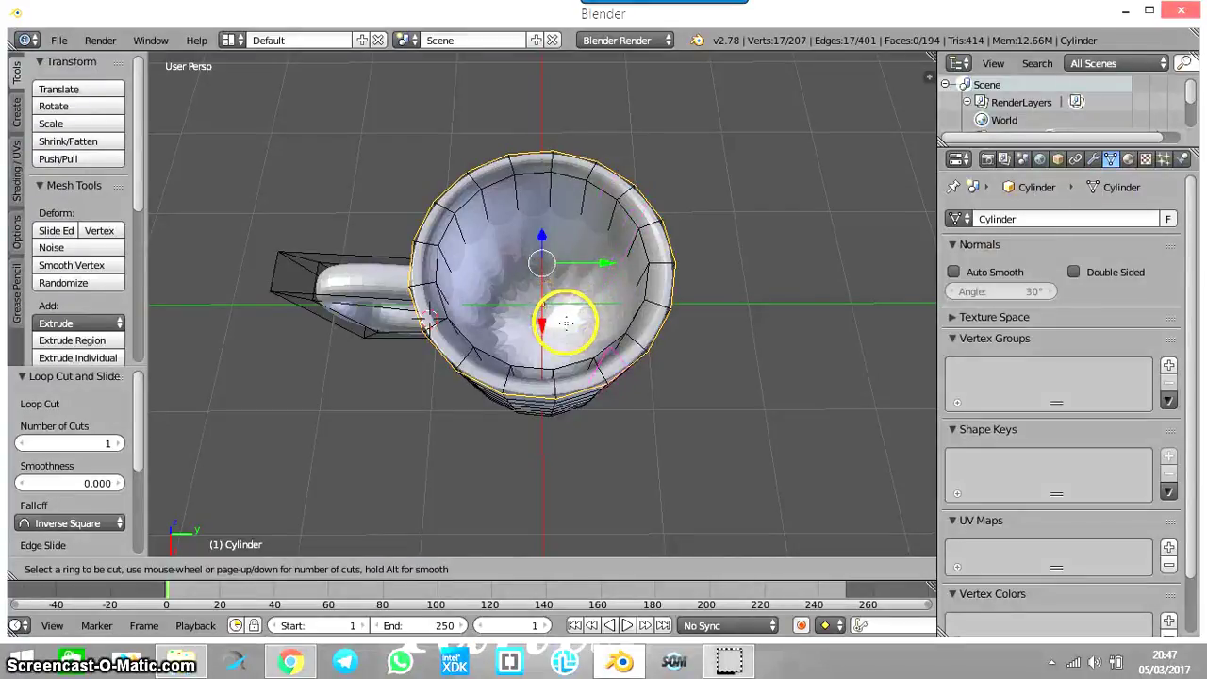
right_click(570, 234)
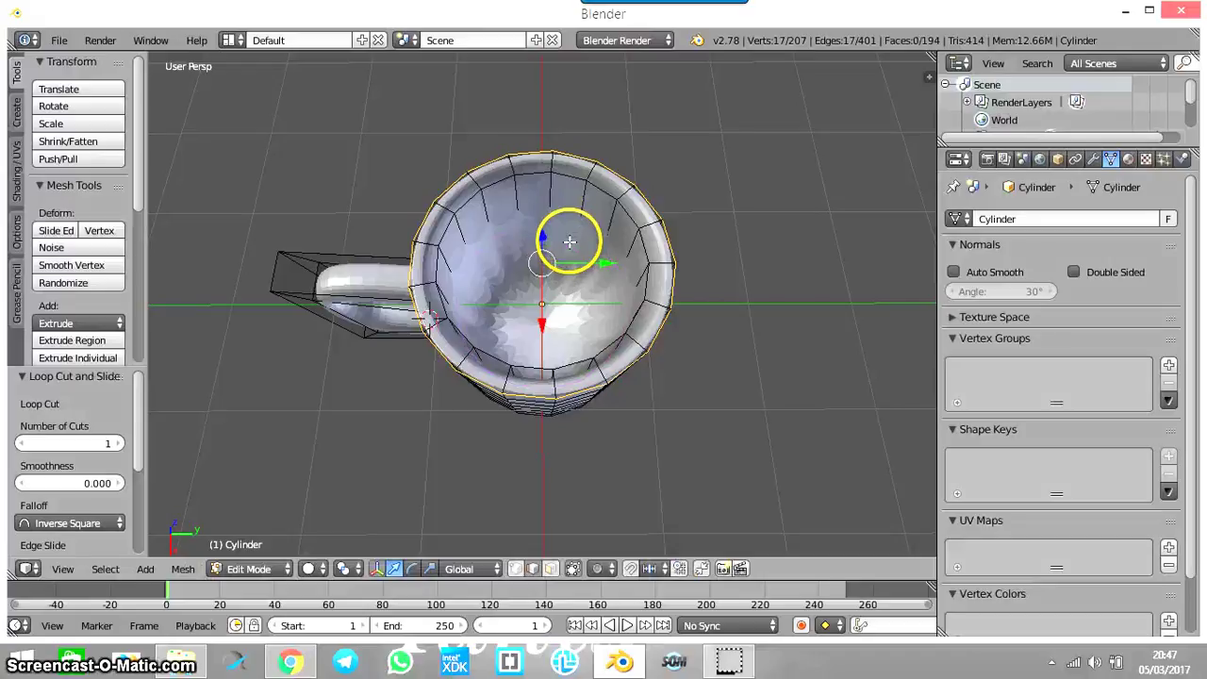
left_click(558, 233)
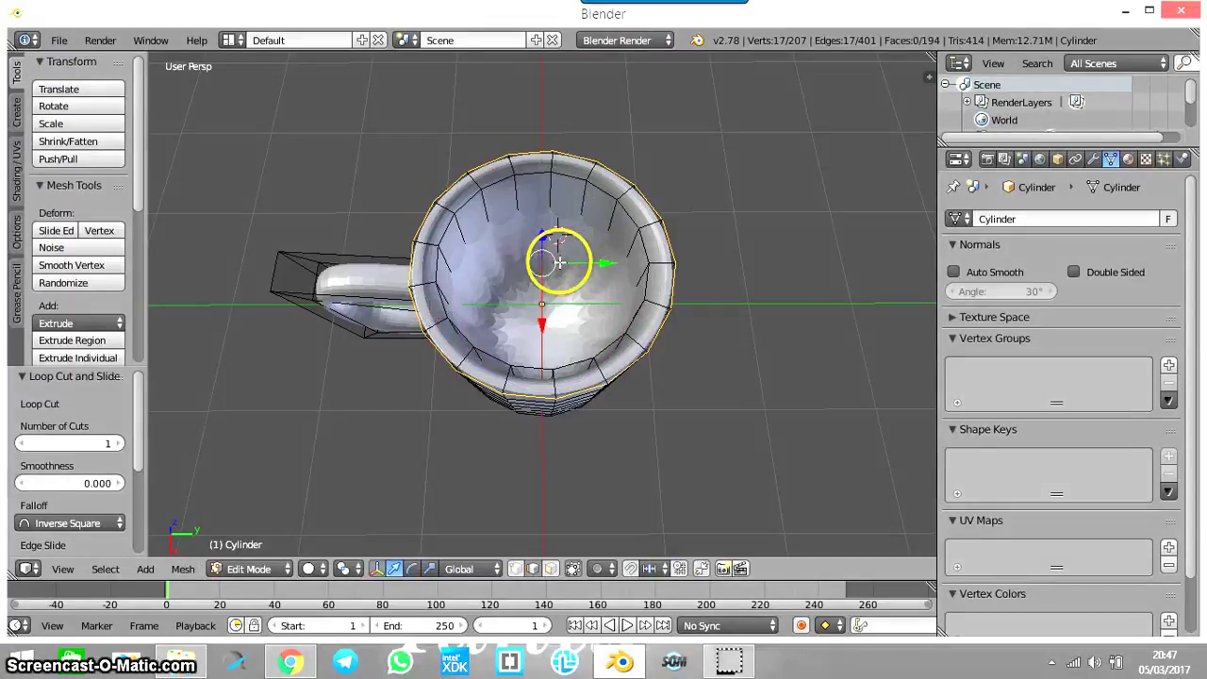
key("ctrl+r")
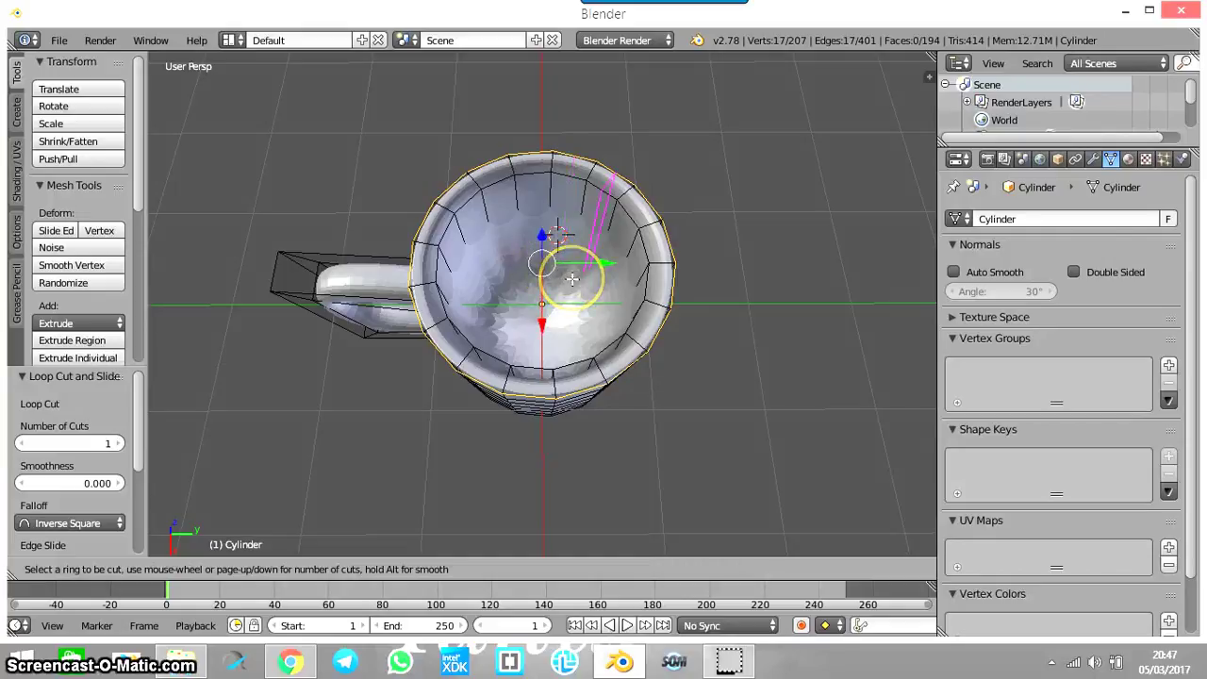
key("Escape")
Step: Add one horizontal loop cut around the mug's inner wall and slide it down to the inside floor
middle_click_drag(688, 274, 670, 202)
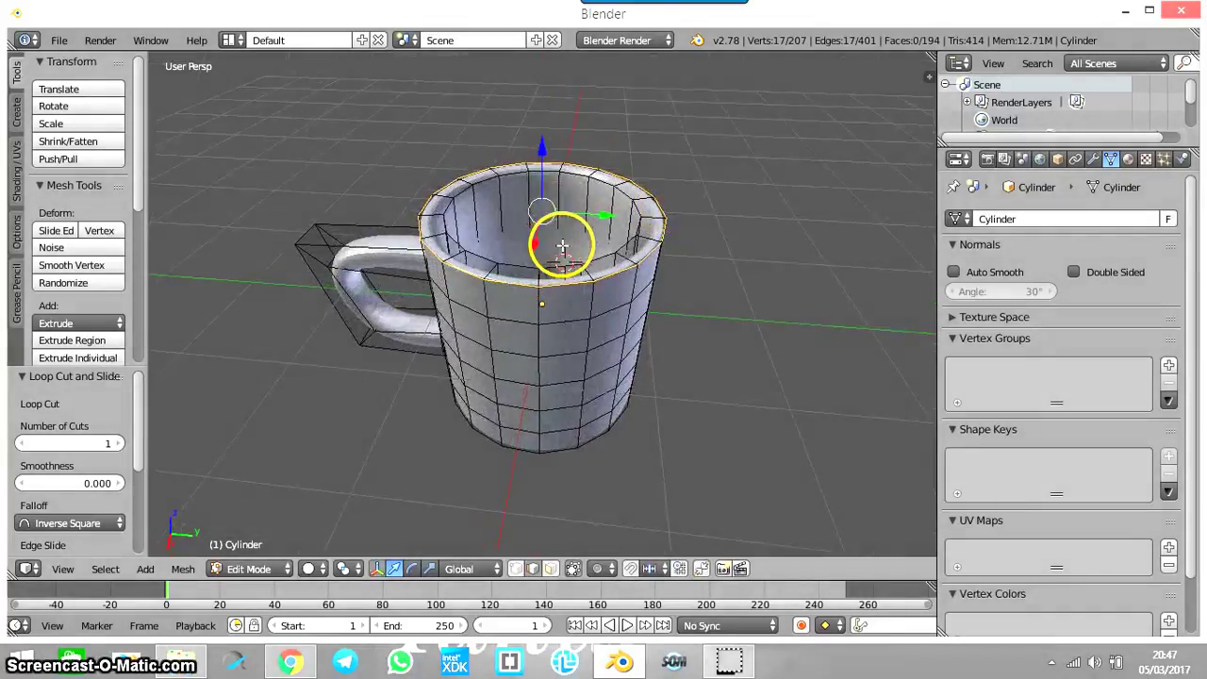
key("ctrl+r")
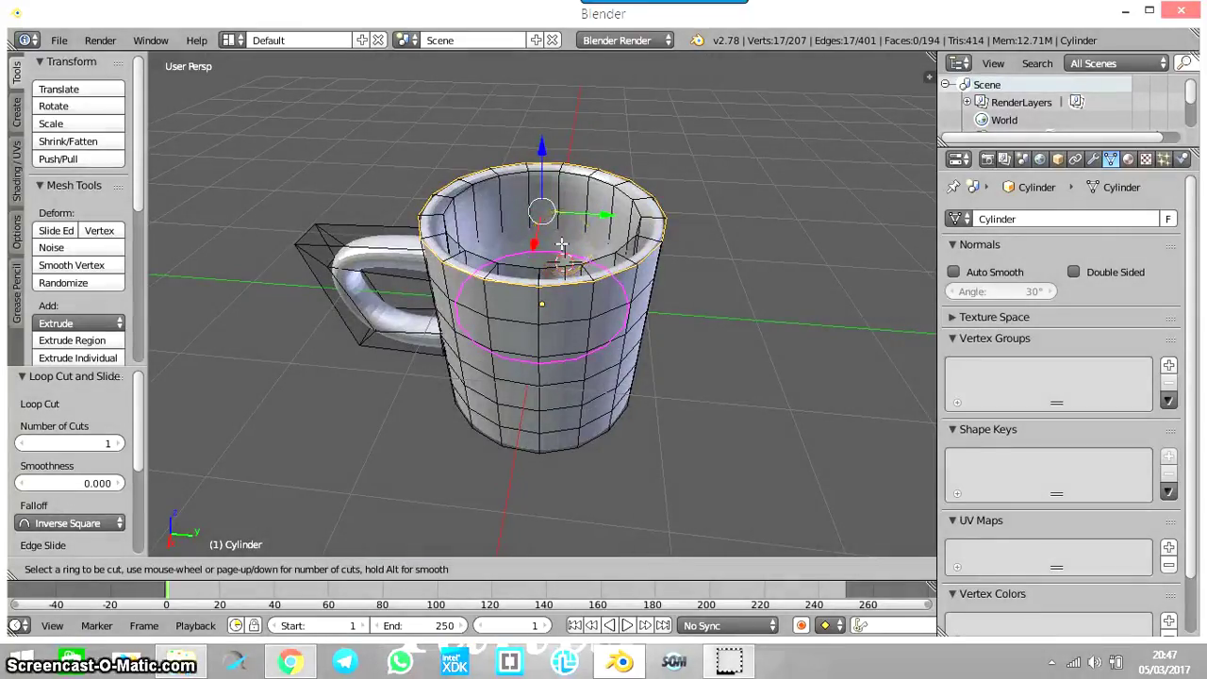
key("Escape")
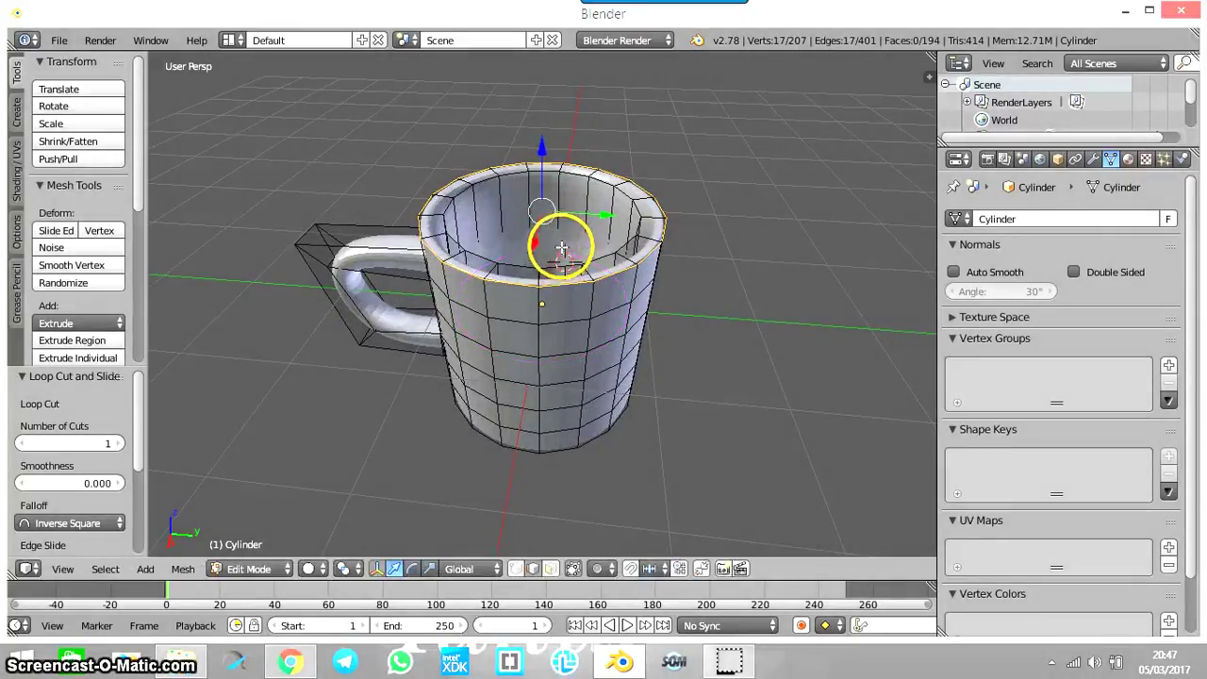
key("ctrl+r")
left_click(561, 244)
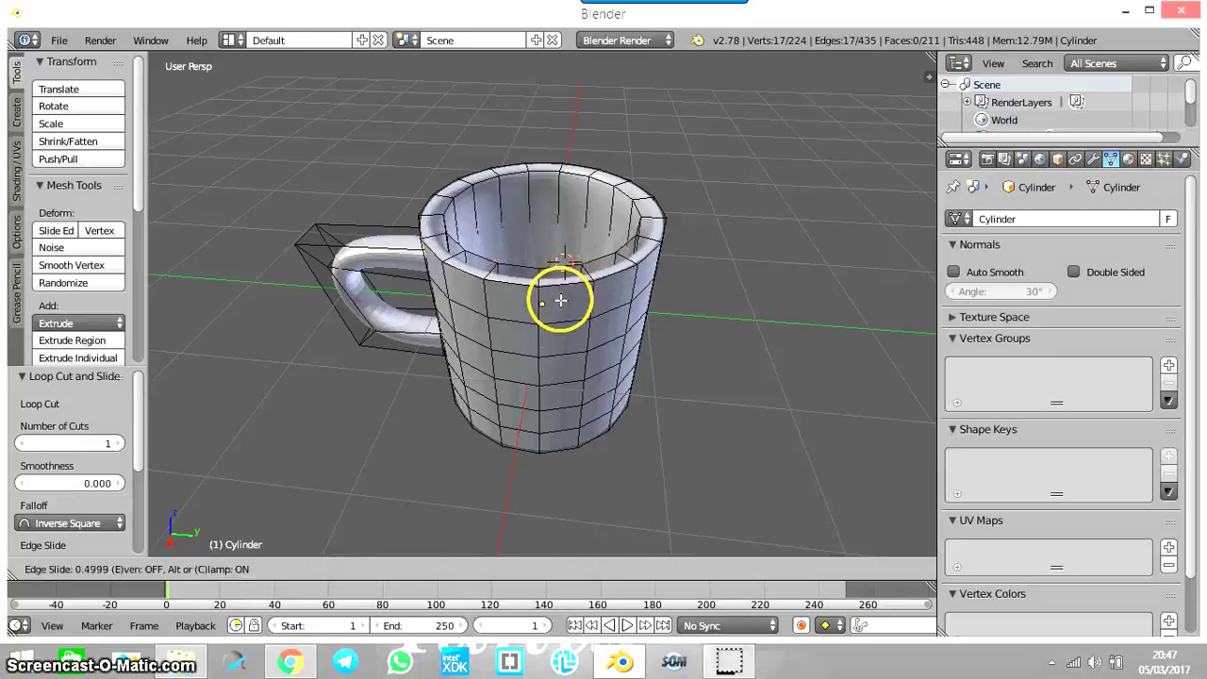
left_click(544, 396)
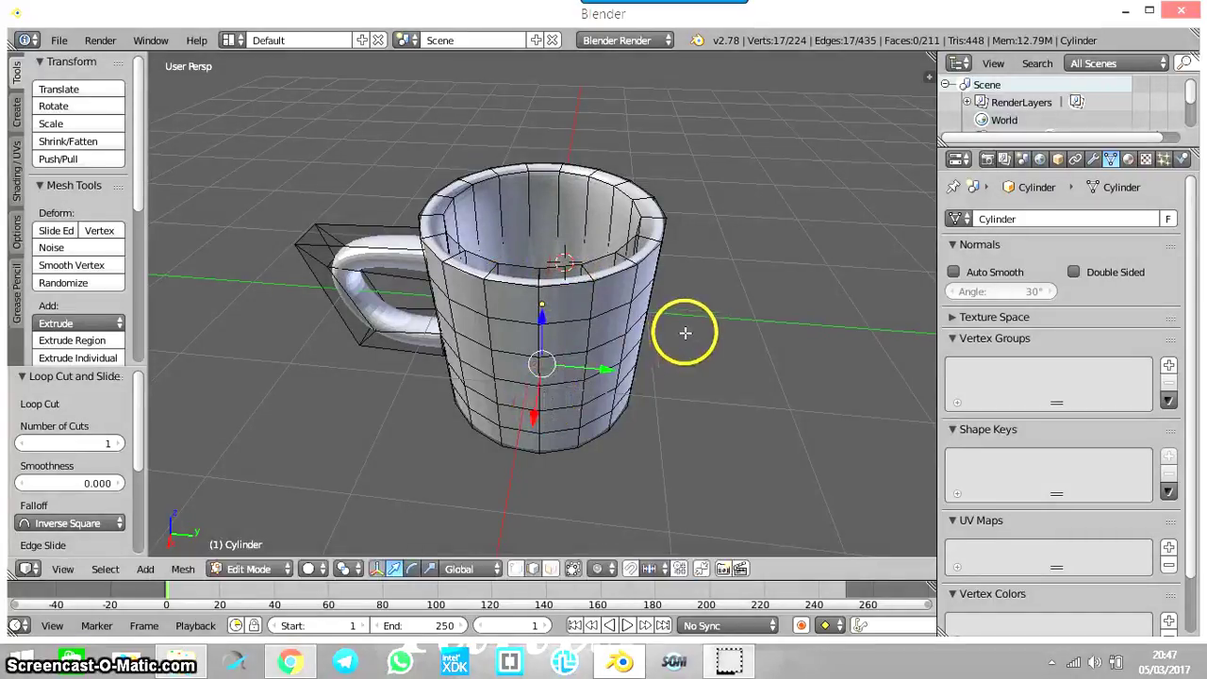
Step: Switch to Object Mode and examine the sharpened rim, base and handle of the mug
middle_click_drag(685, 331, 1186, 261)
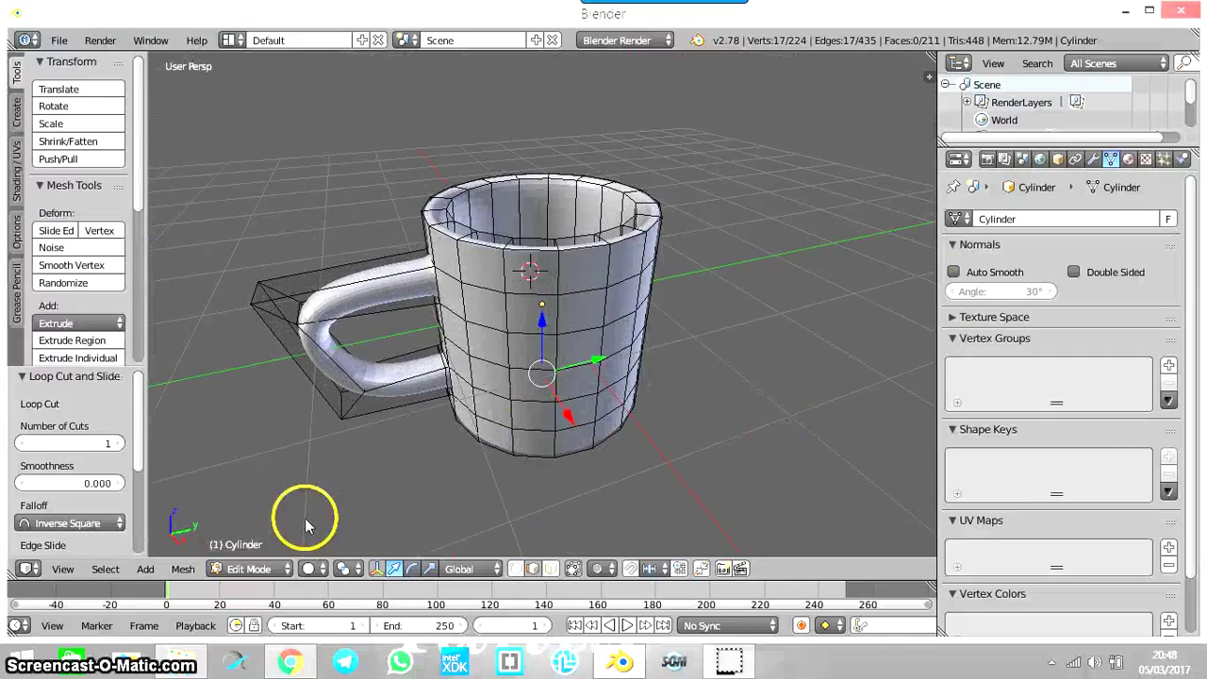
left_click(278, 569)
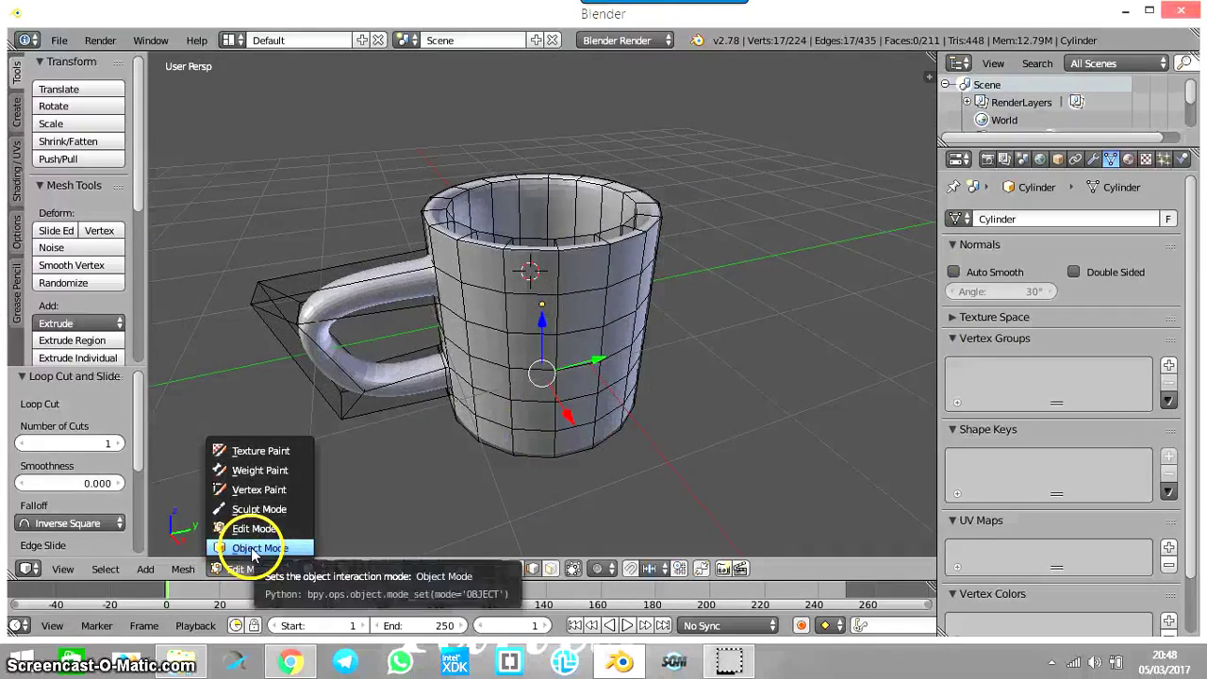
left_click(256, 549)
middle_click_drag(722, 400, 709, 377)
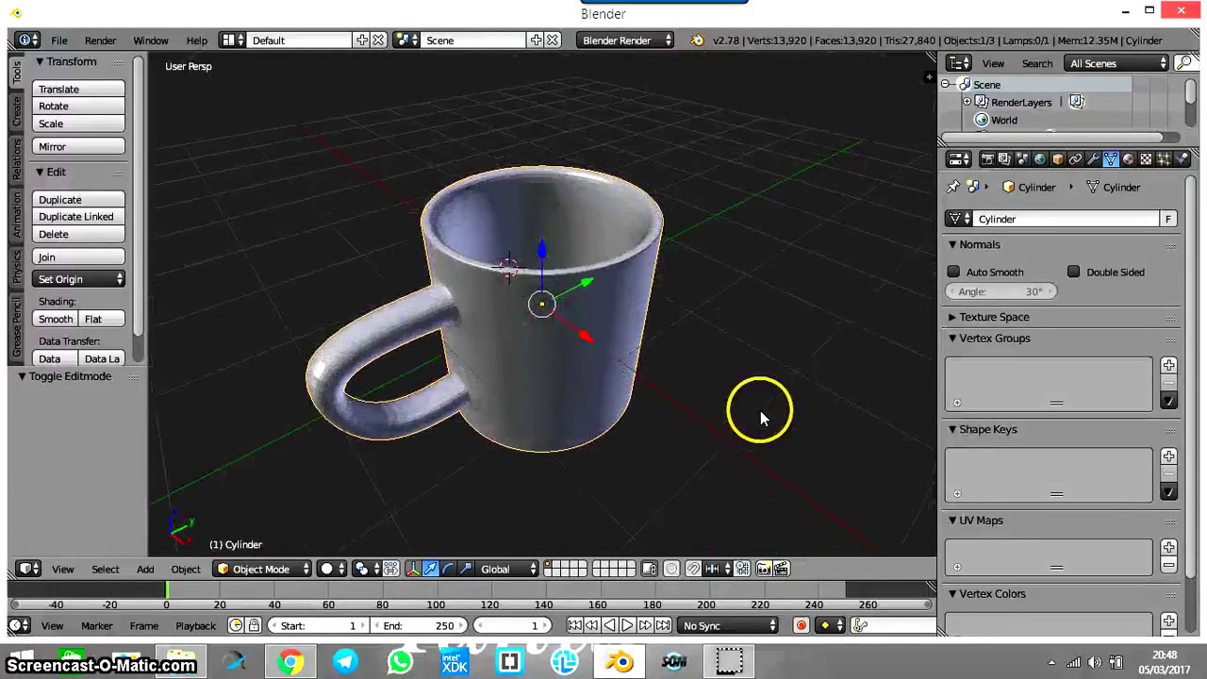
middle_click_drag(760, 410, 689, 419)
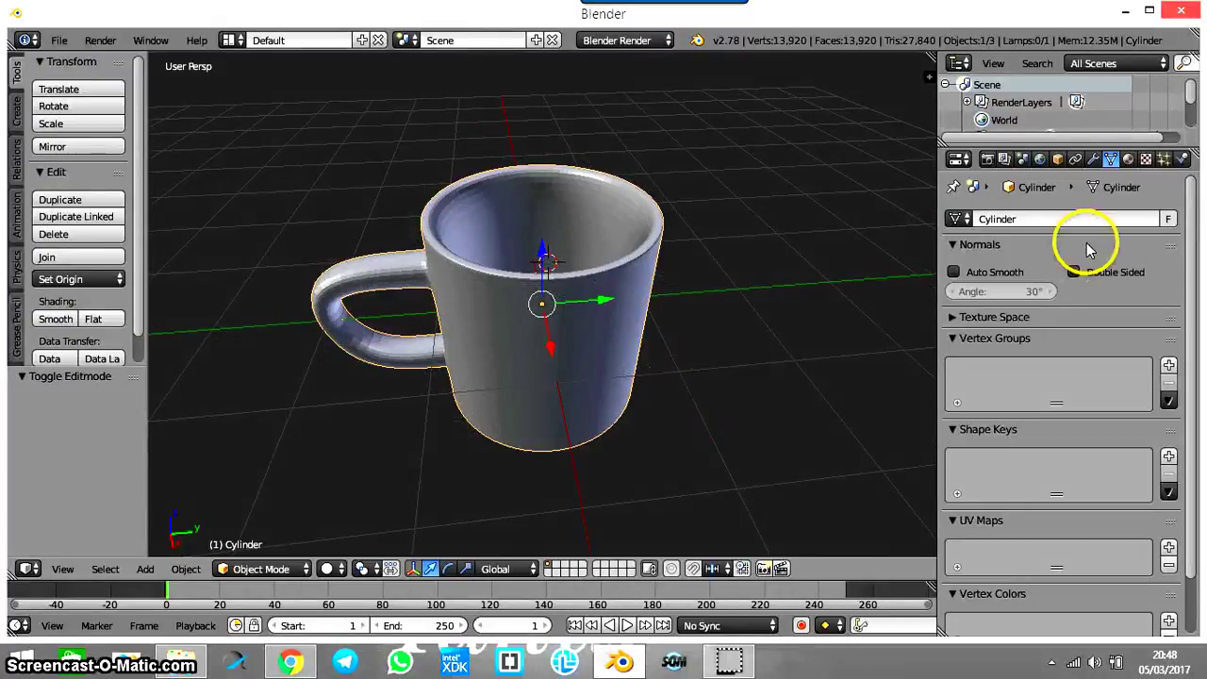
Step: Create a new material named Biru for the mug and set its diffuse colour to blue (R 0.061, G 0.389, B 0.800)
left_click(1129, 160)
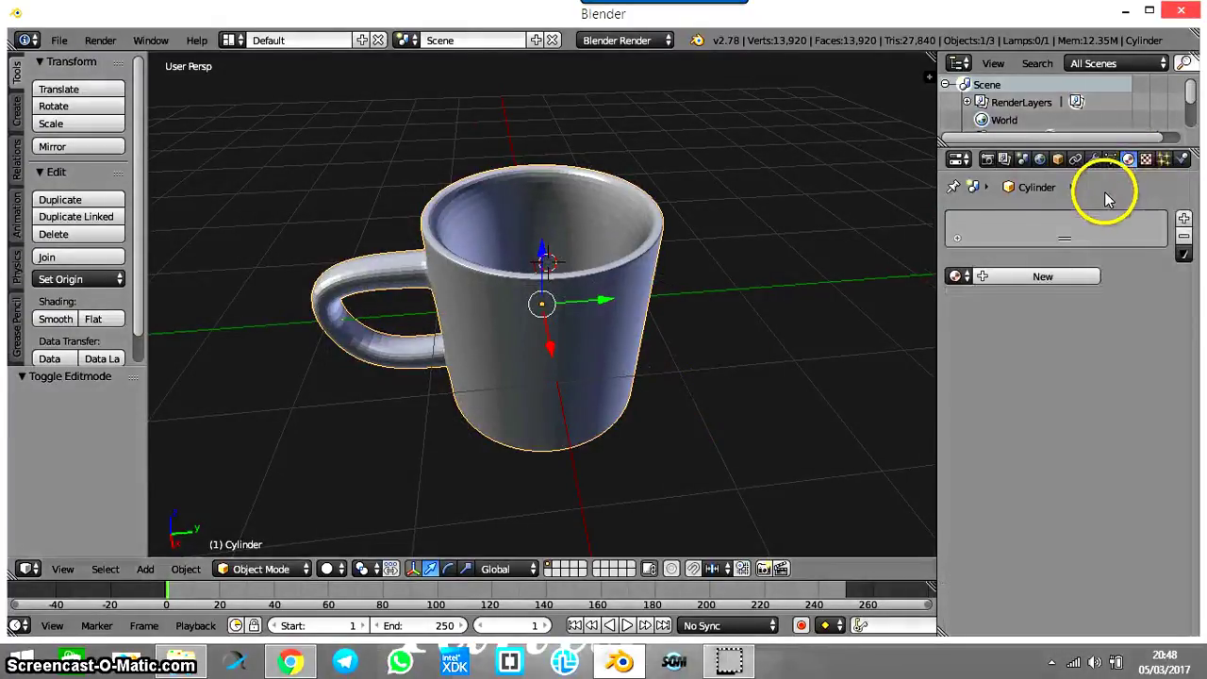
left_click(1045, 277)
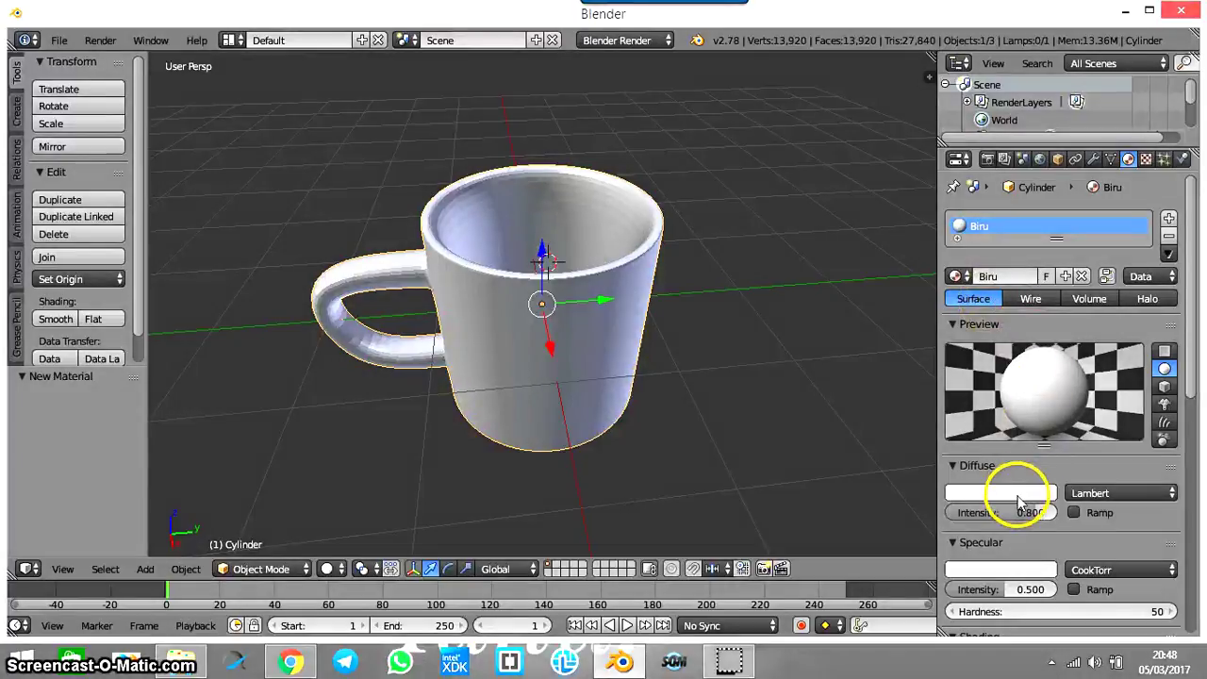
left_click(1015, 495)
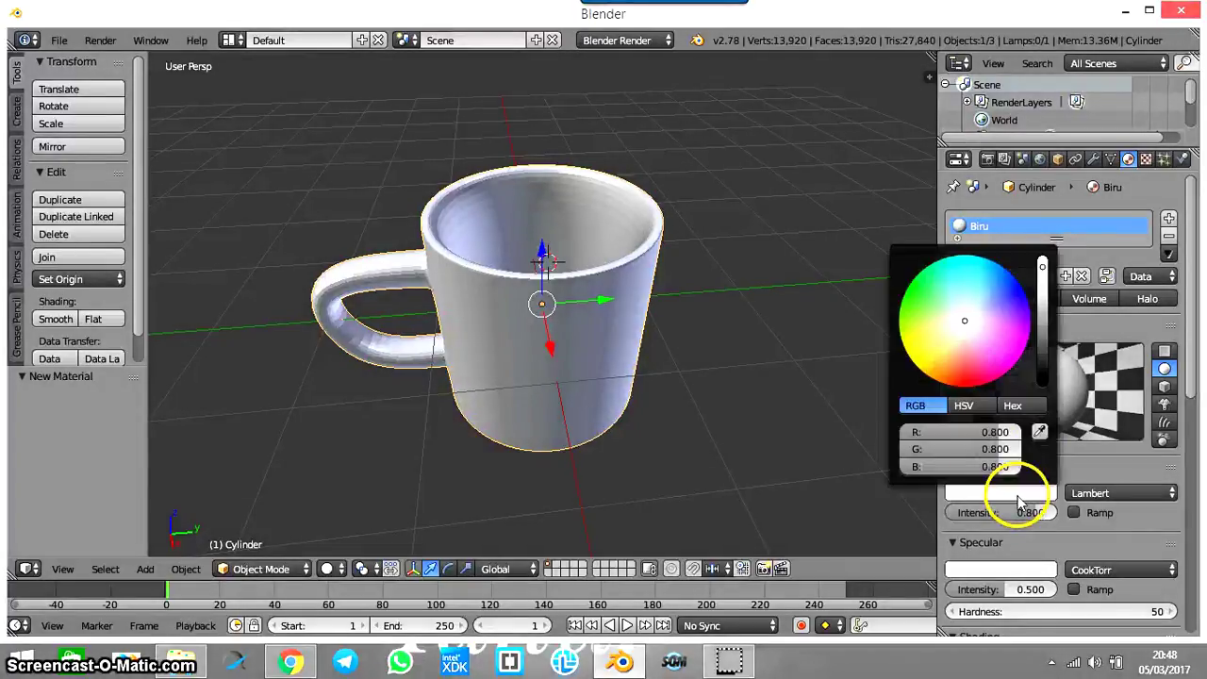
mouse_move(998, 311)
left_mouse_down()
mouse_move(988, 268)
mouse_move(976, 280)
mouse_move(985, 295)
left_mouse_up()
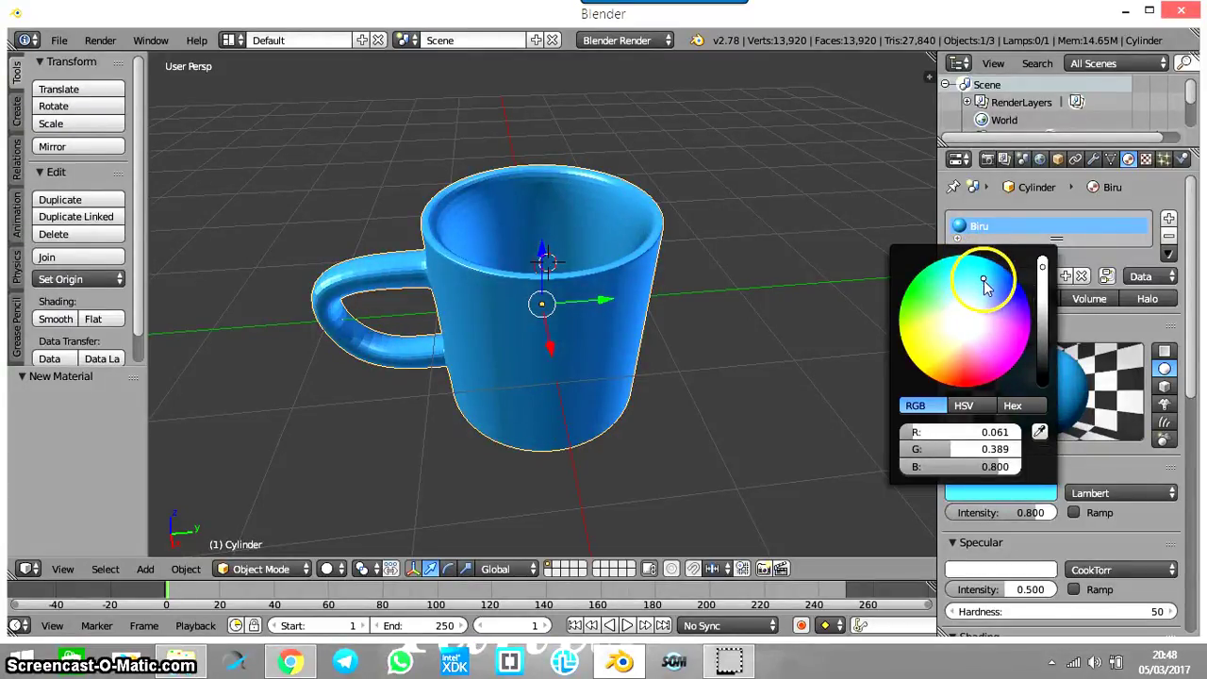
left_click(849, 462)
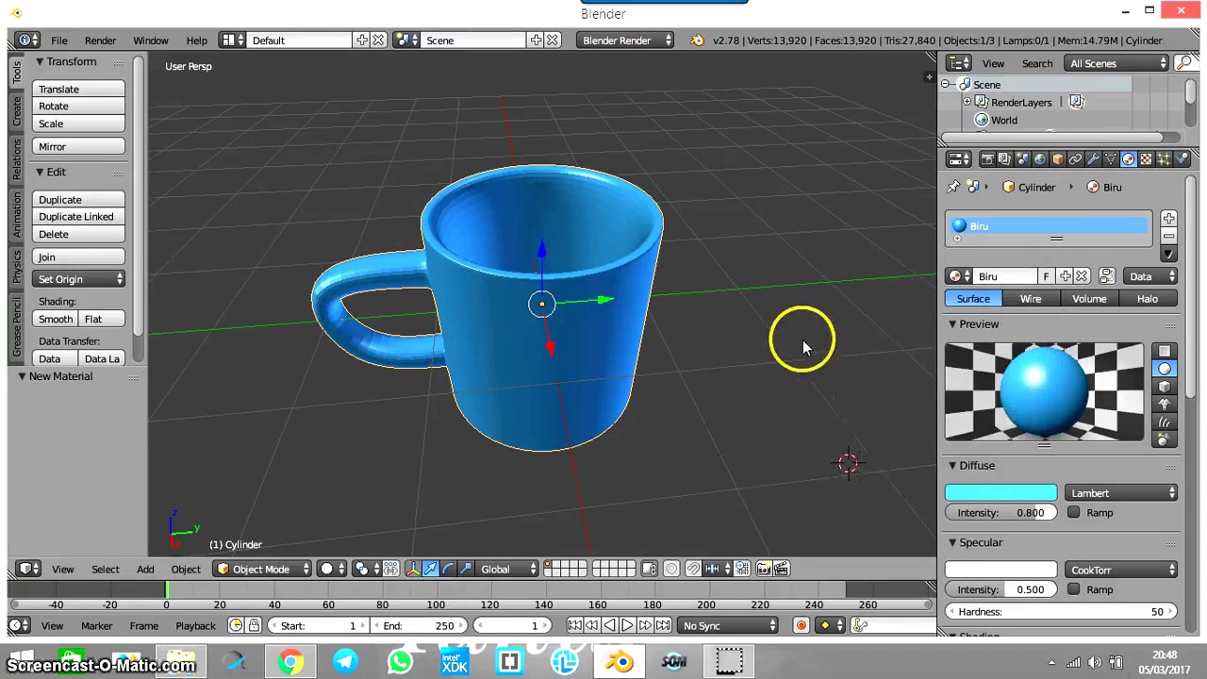
middle_click_drag(719, 342, 478, 541)
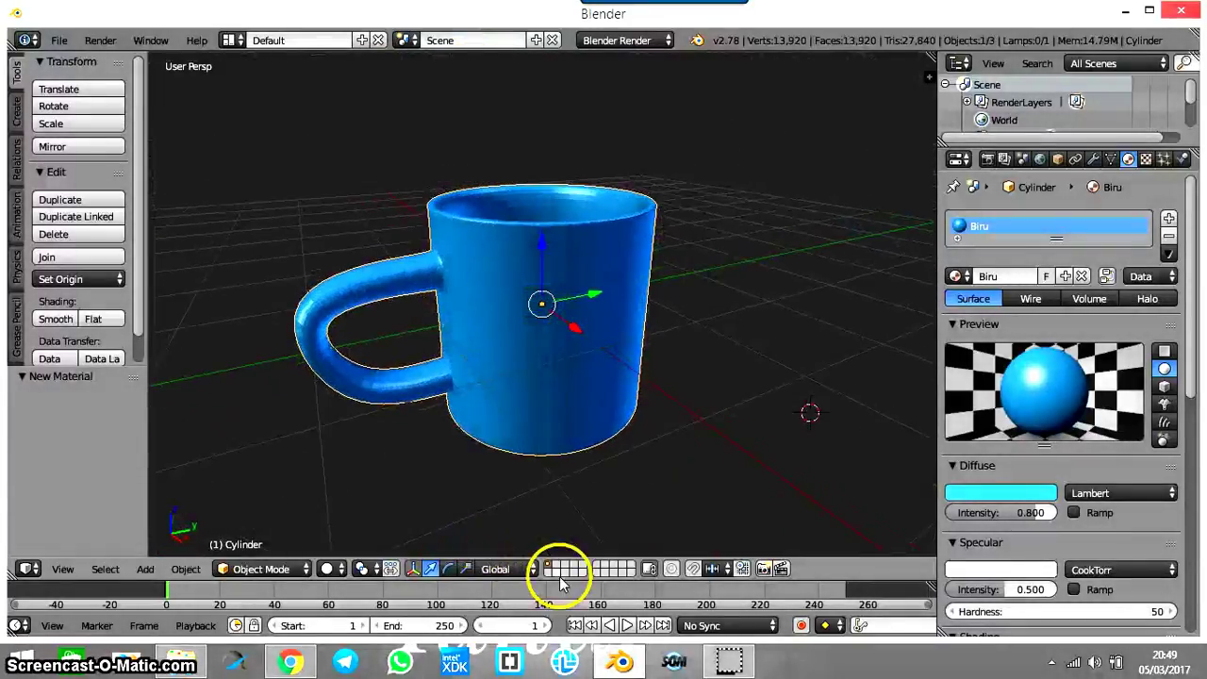